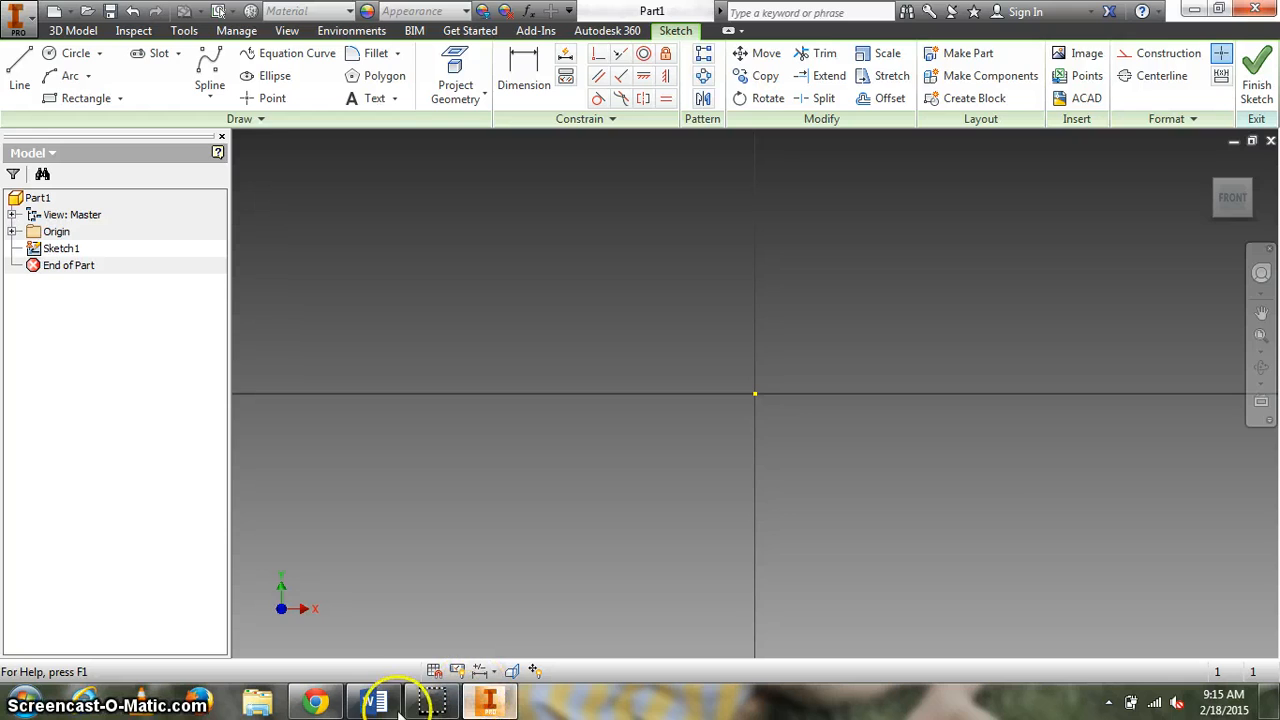
Check the windshield drawing in Word, then sketch a horizontal line about 0.73 in long from the origin along the positive X axis.
left_click(378, 700)
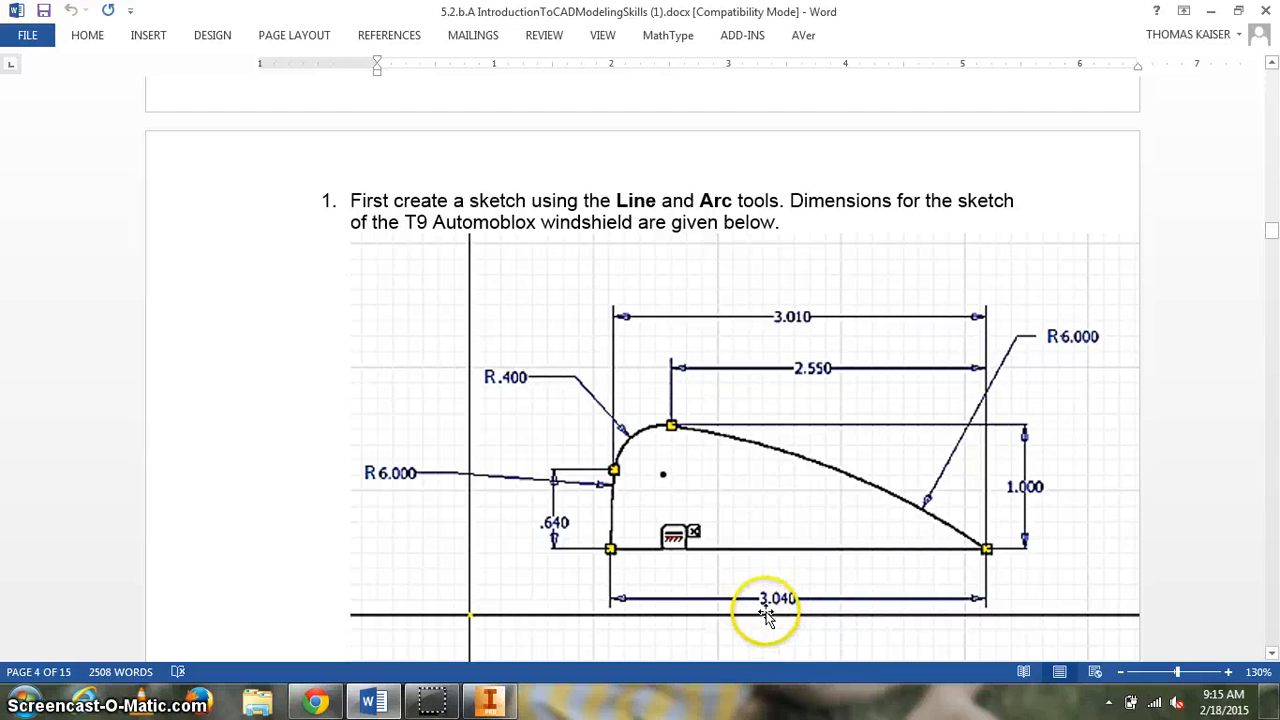
left_click(486, 703)
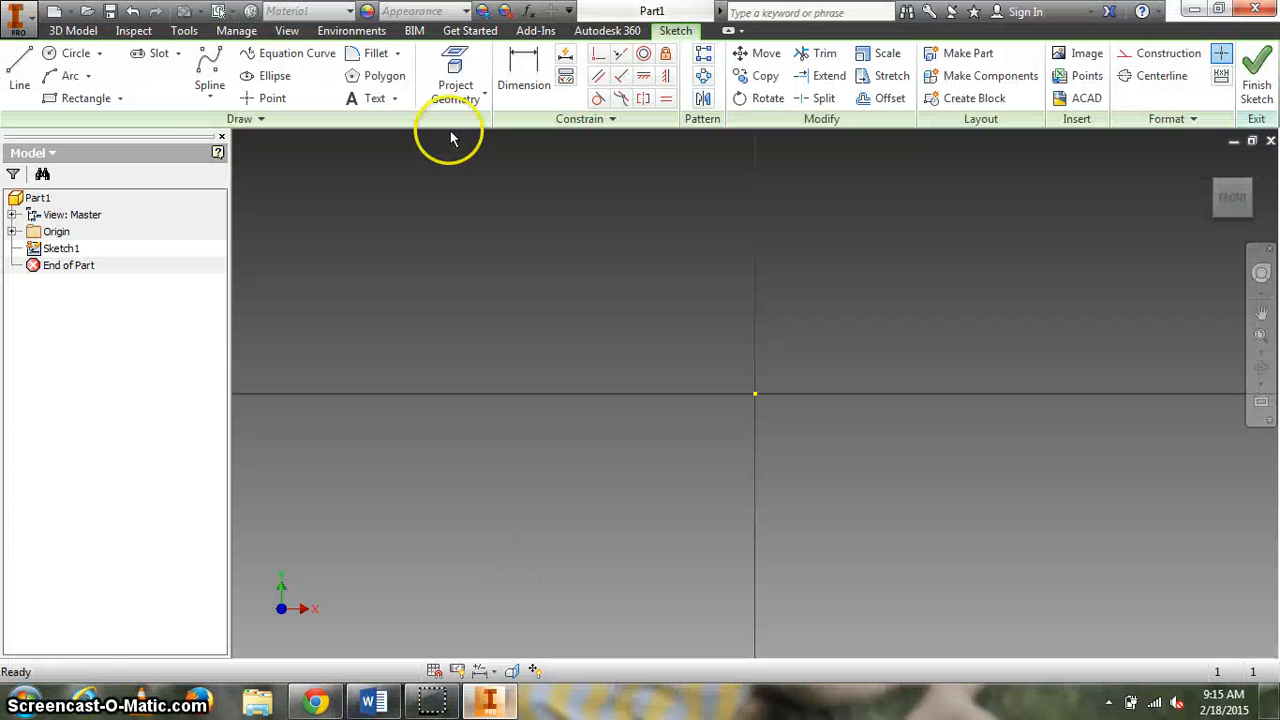
left_click(19, 75)
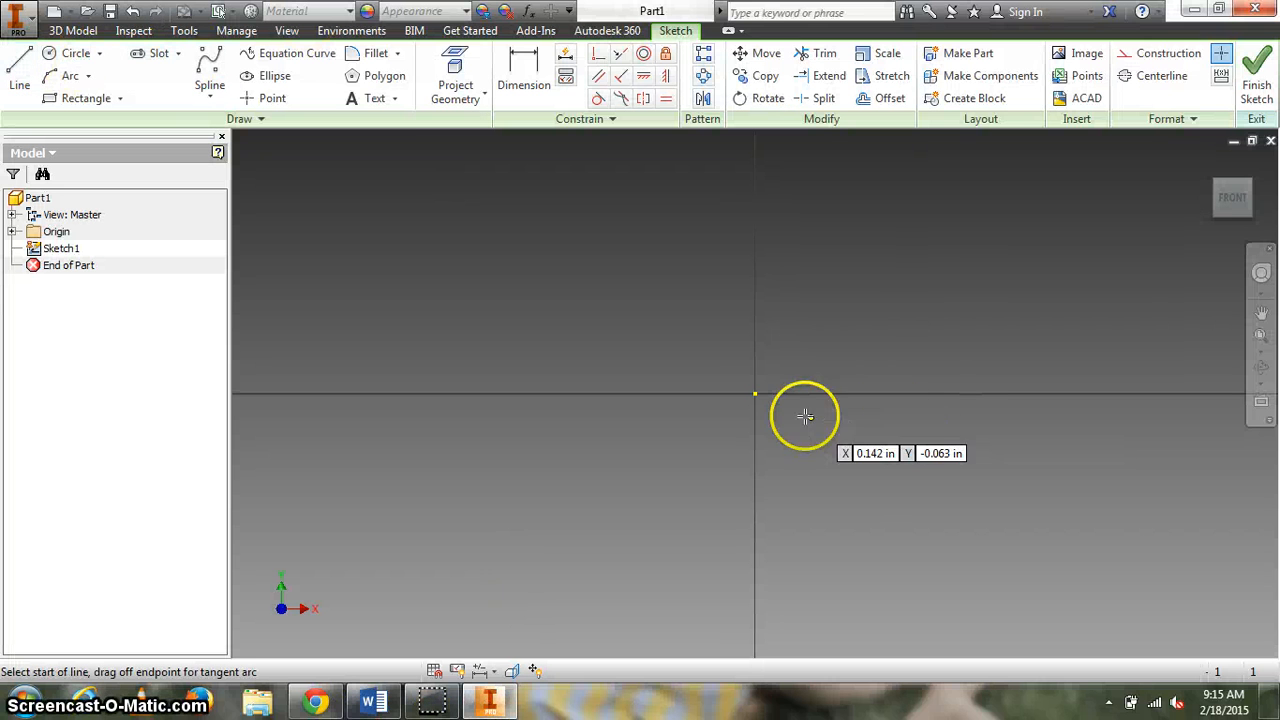
left_click(755, 393)
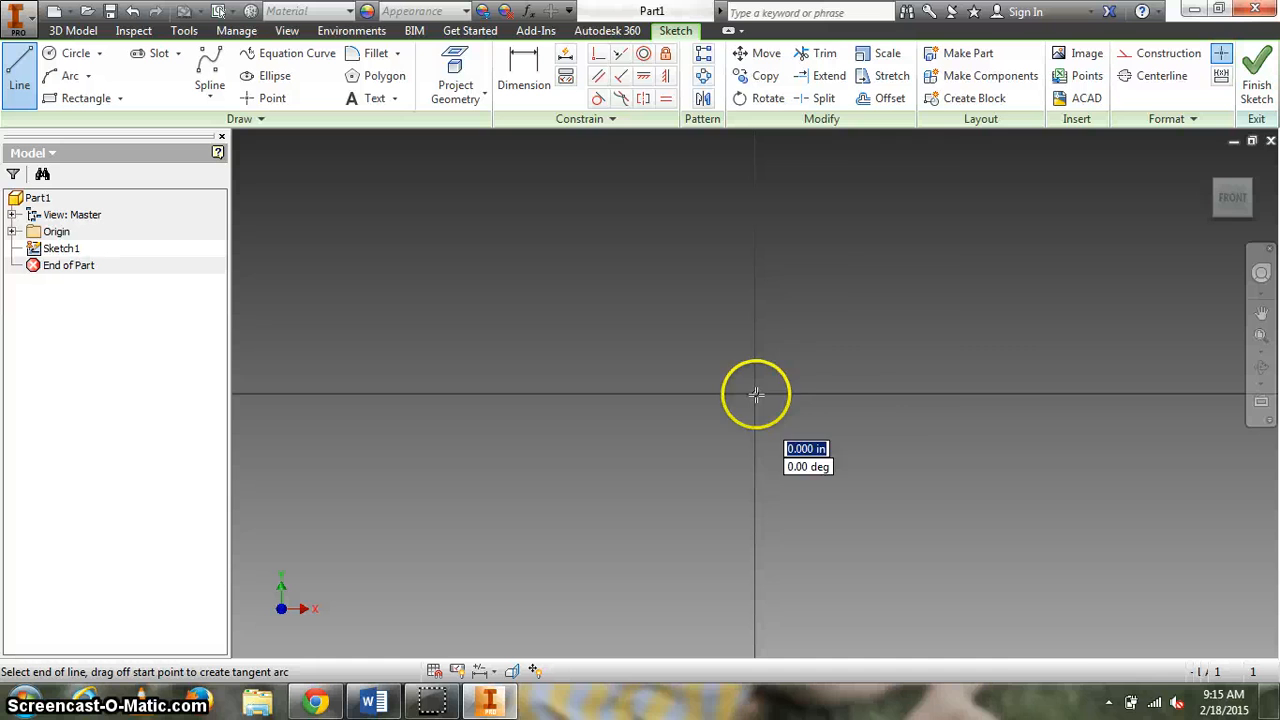
left_click(1039, 396)
key("Escape")
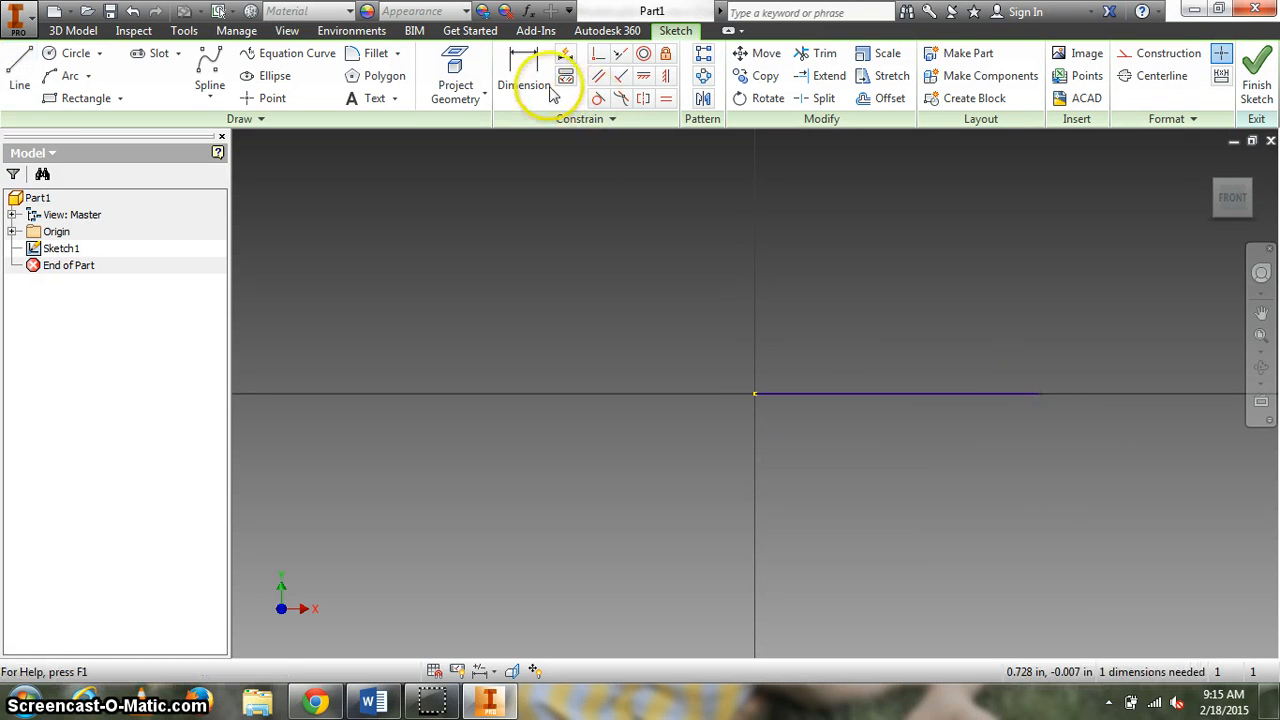
Dimension the horizontal base line's length at 3.040 in.
left_click(524, 66)
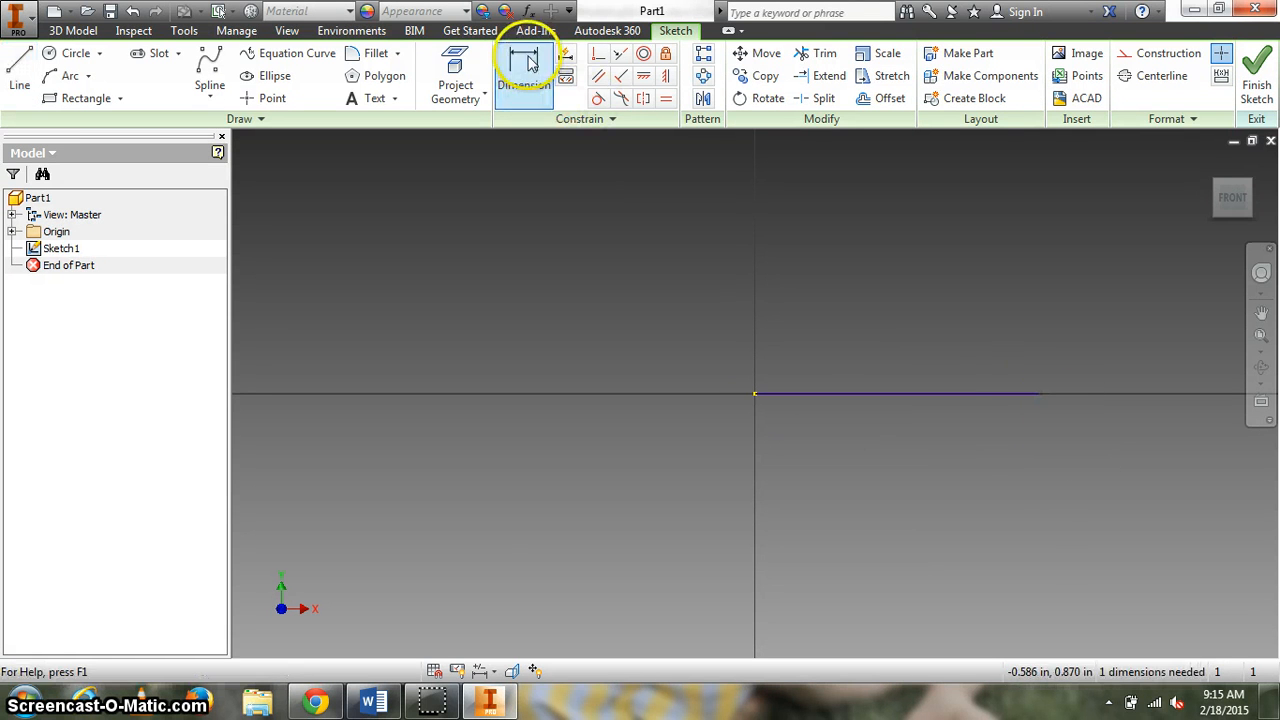
left_click(936, 416)
left_click(932, 434)
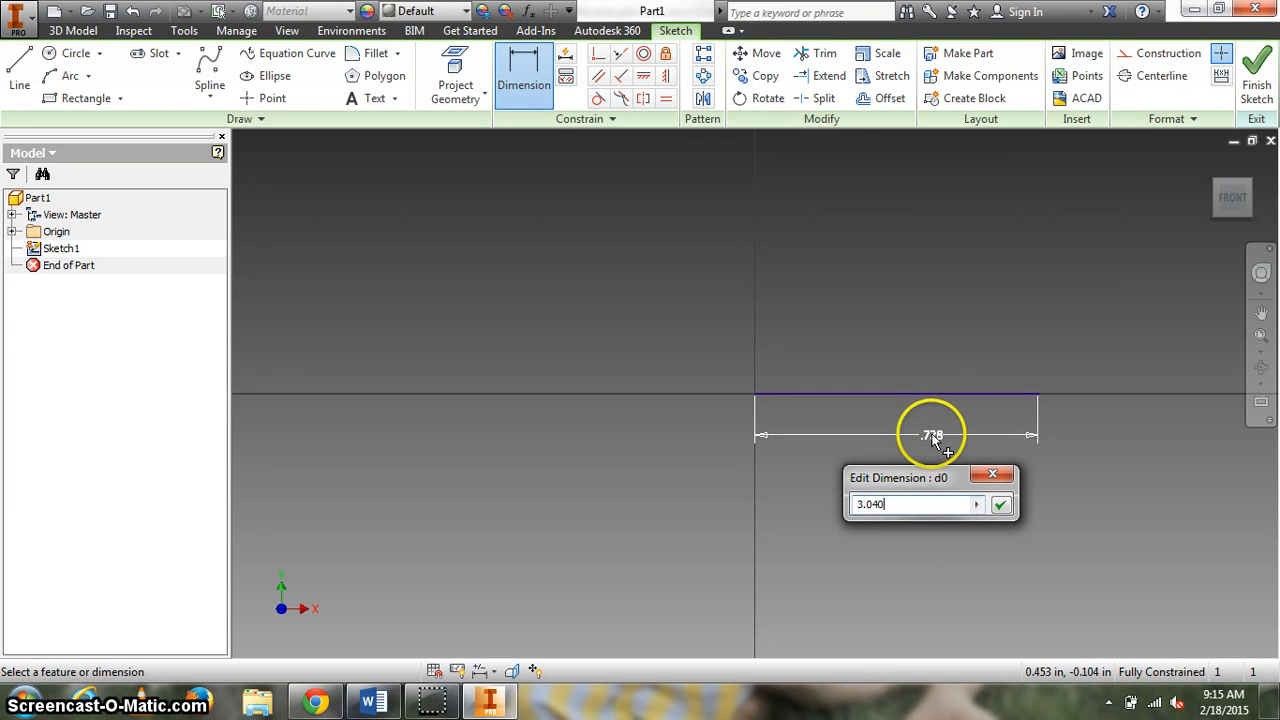
key("Return")
scroll(919, 415, "down", 4)
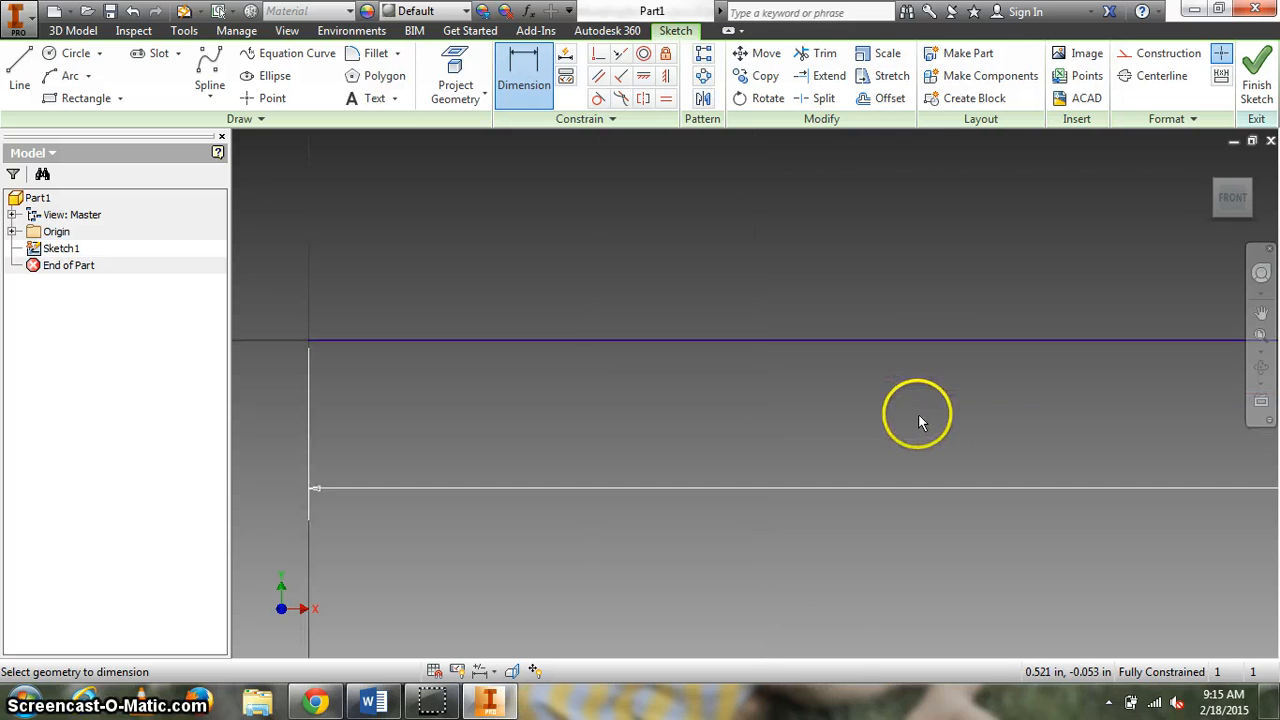
scroll(919, 415, "up", 8)
middle_click_drag(1209, 448, 1003, 456)
middle_click_drag(831, 455, 834, 464)
right_click_drag(831, 455, 826, 454)
middle_click_drag(834, 464, 923, 486)
scroll(923, 493, "down", 3)
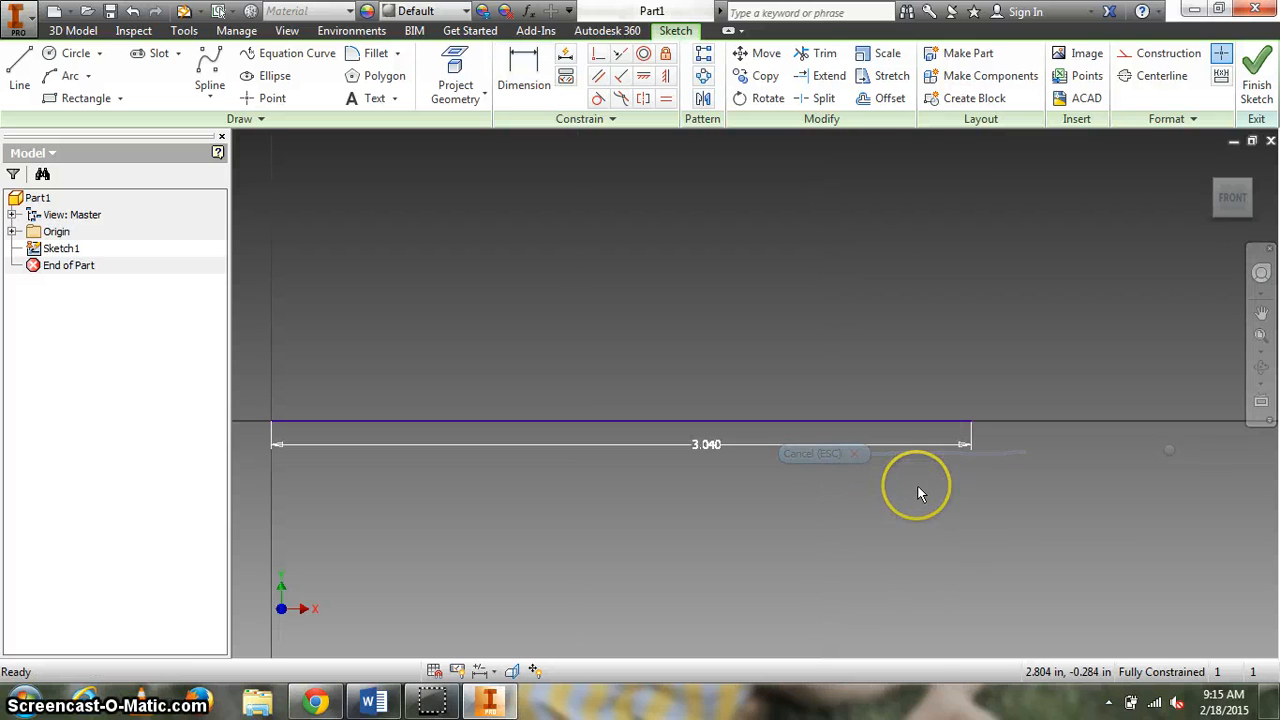
scroll(921, 494, "up", 2)
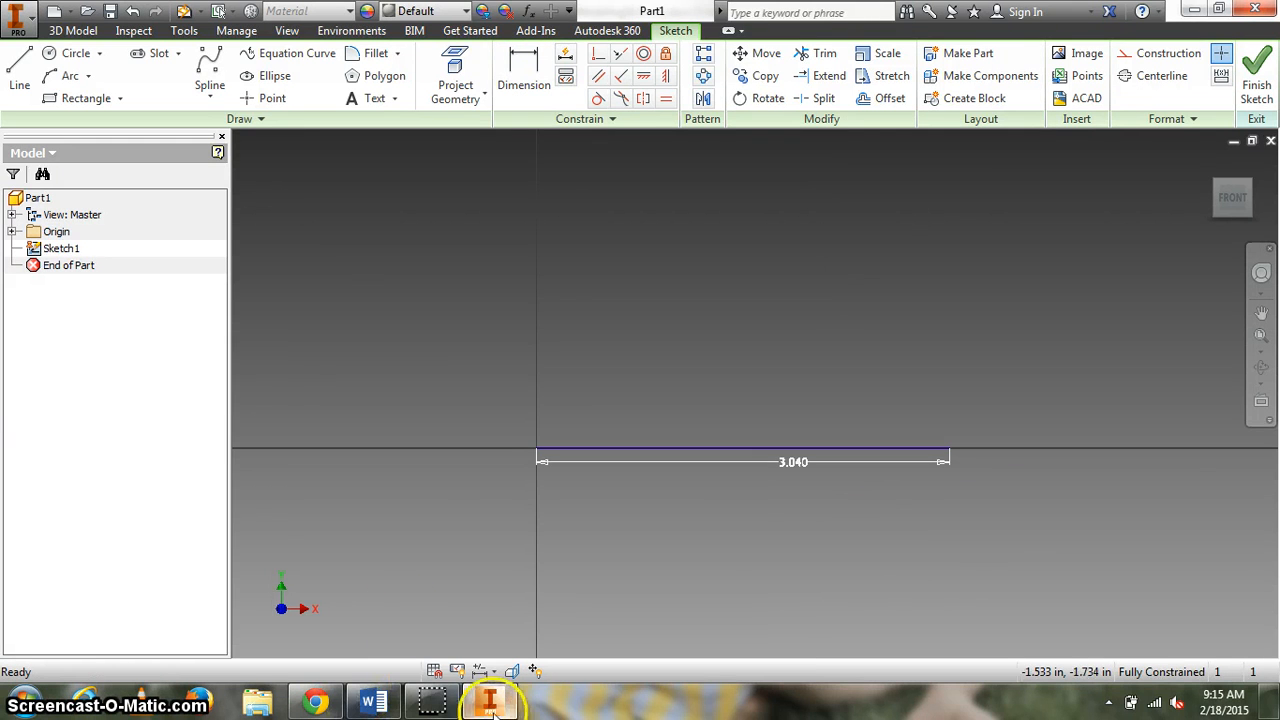
Consult the Word drawing and sketch a three-point arc from the base line's right end to a point about 0.95 in above the line.
left_click(371, 703)
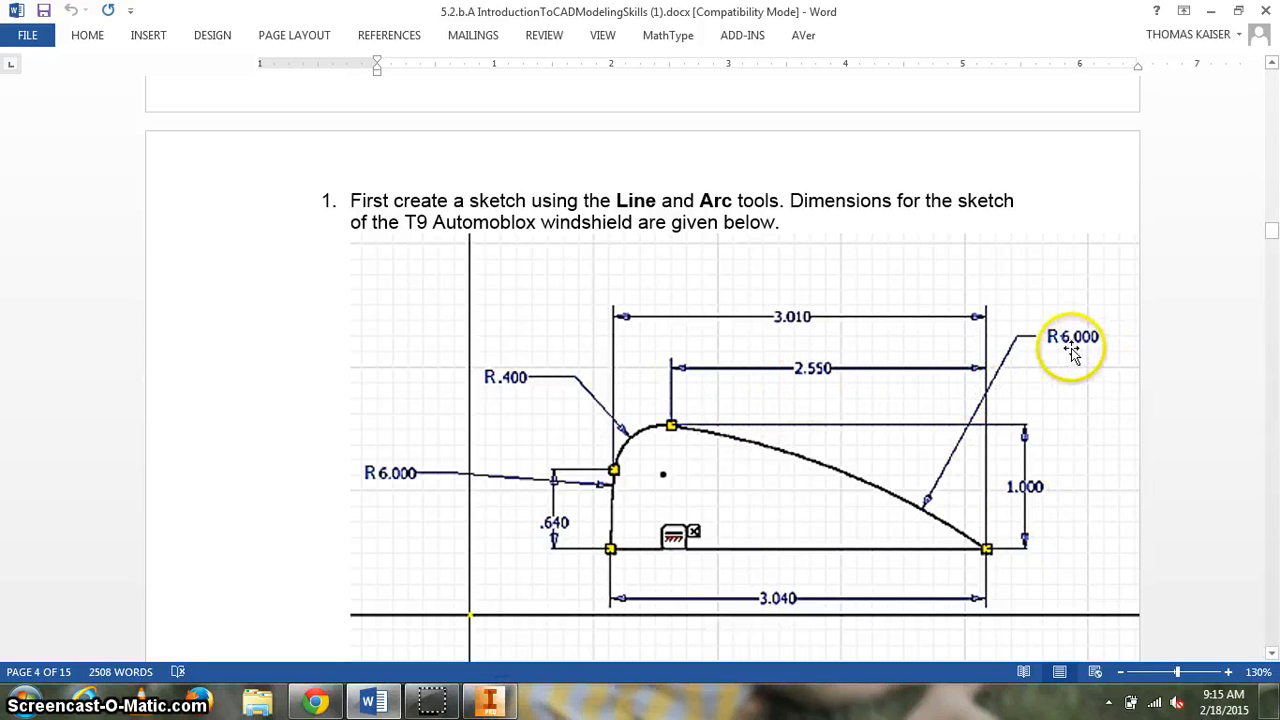
left_click(487, 702)
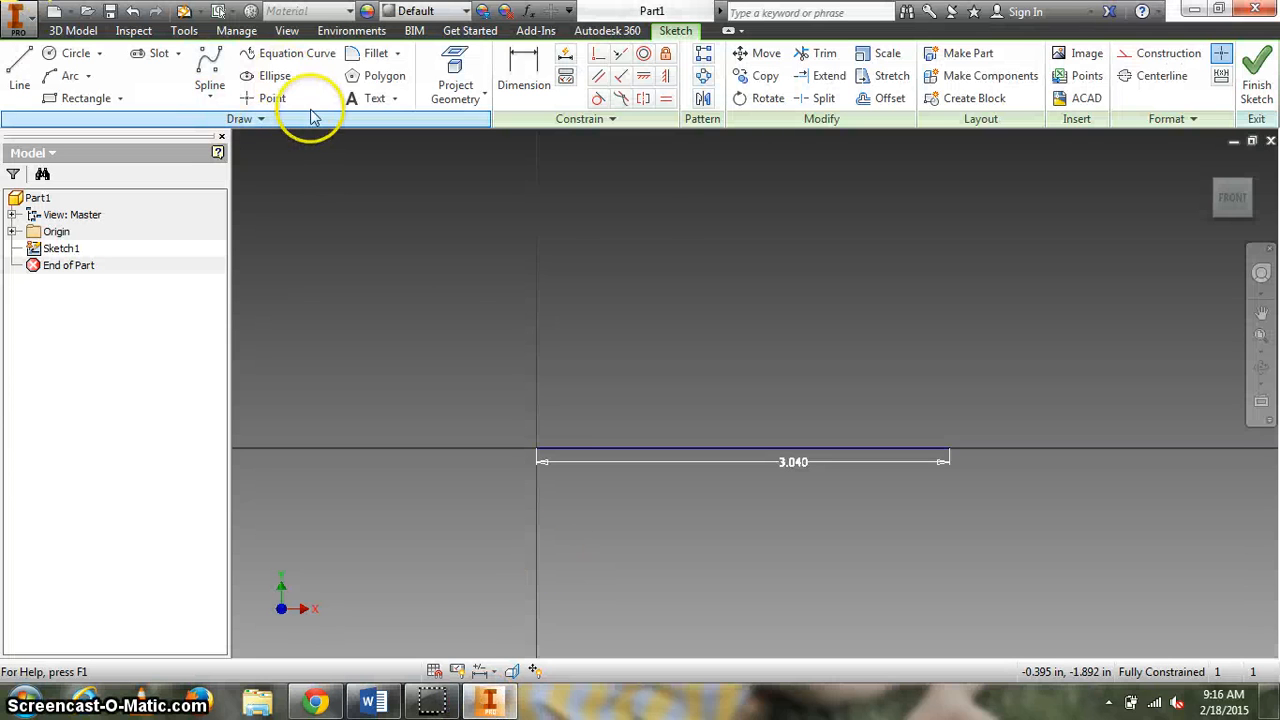
left_click(57, 83)
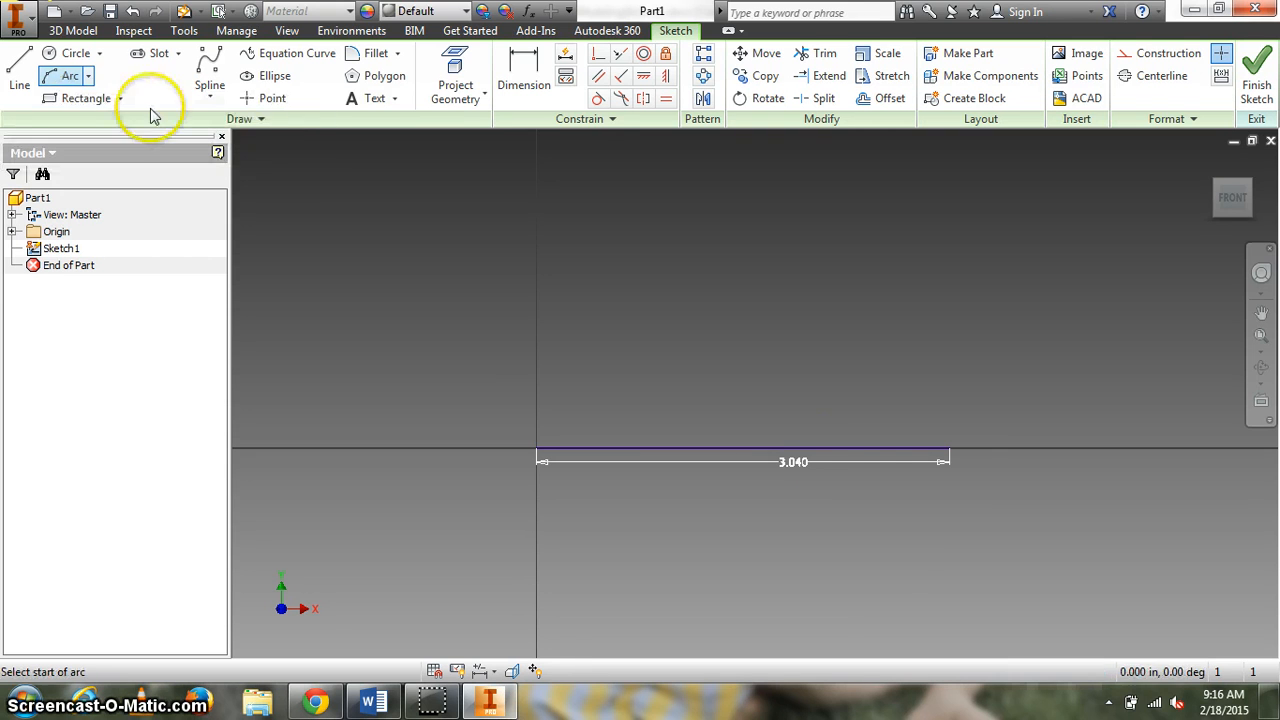
left_click(948, 447)
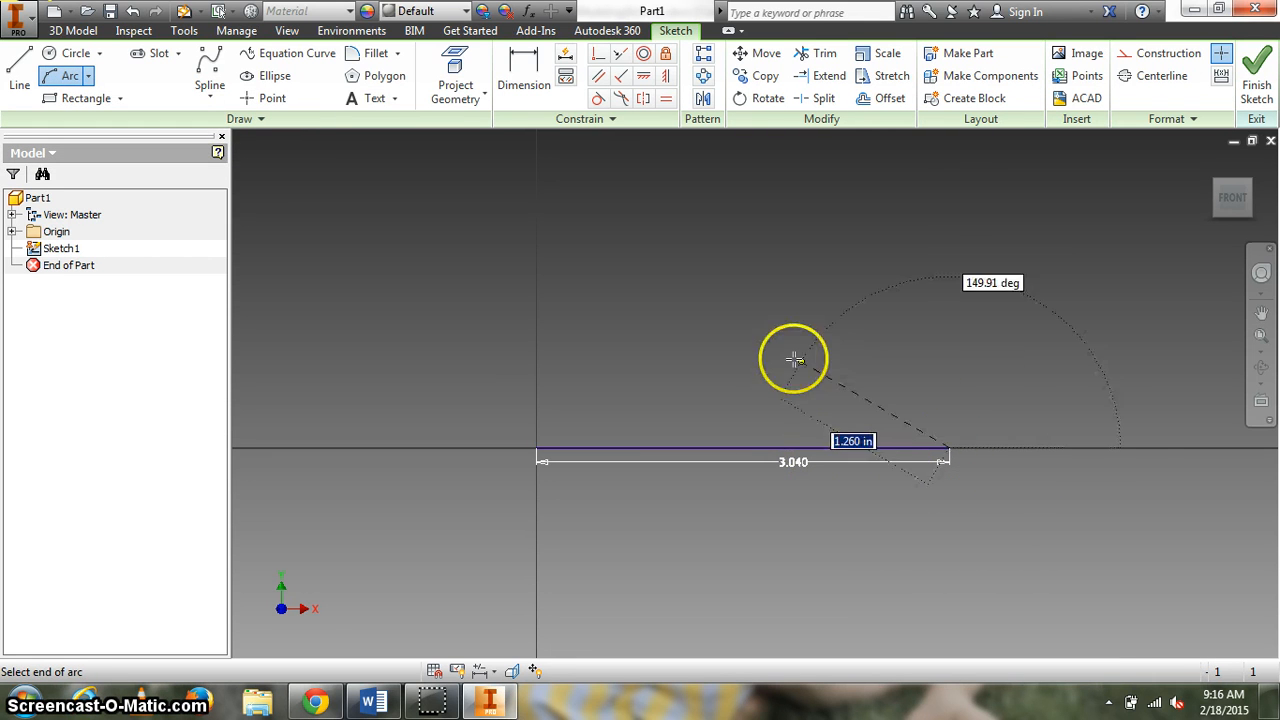
left_click(688, 318)
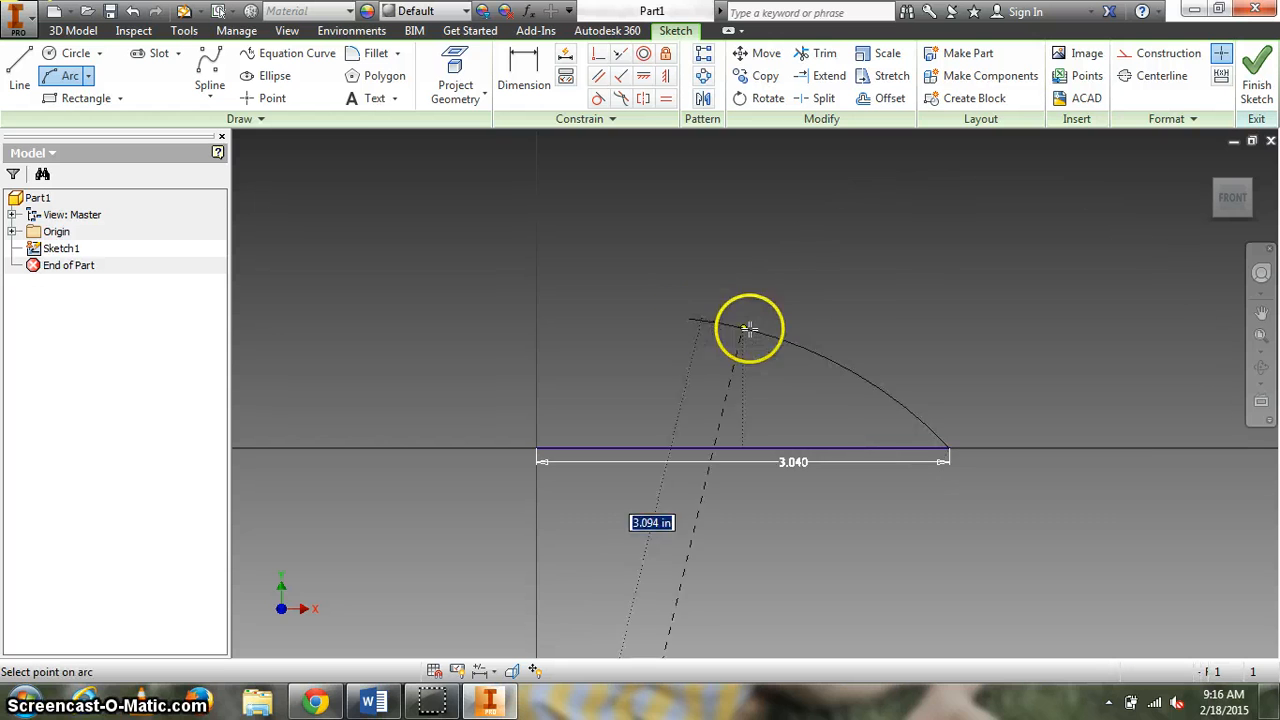
left_click(814, 340)
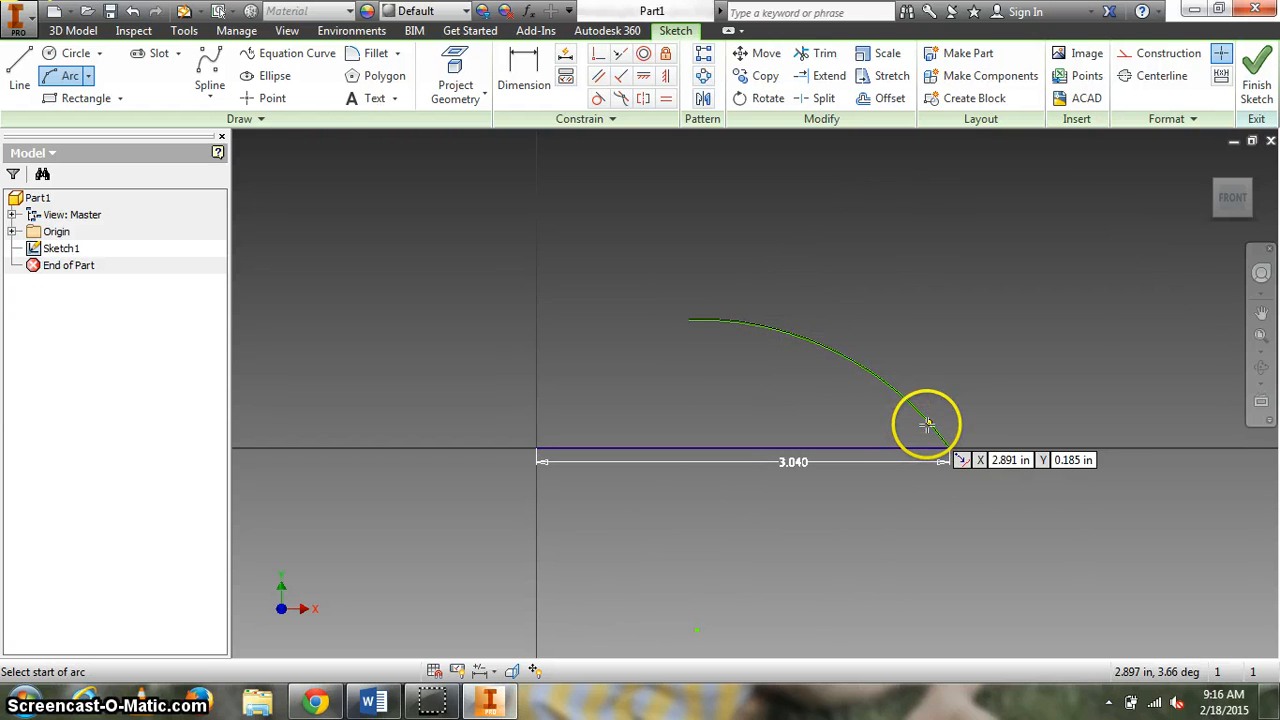
key("Escape")
Dimension the vertical distance from the arc's upper endpoint to the base line at 1 in.
left_click(522, 62)
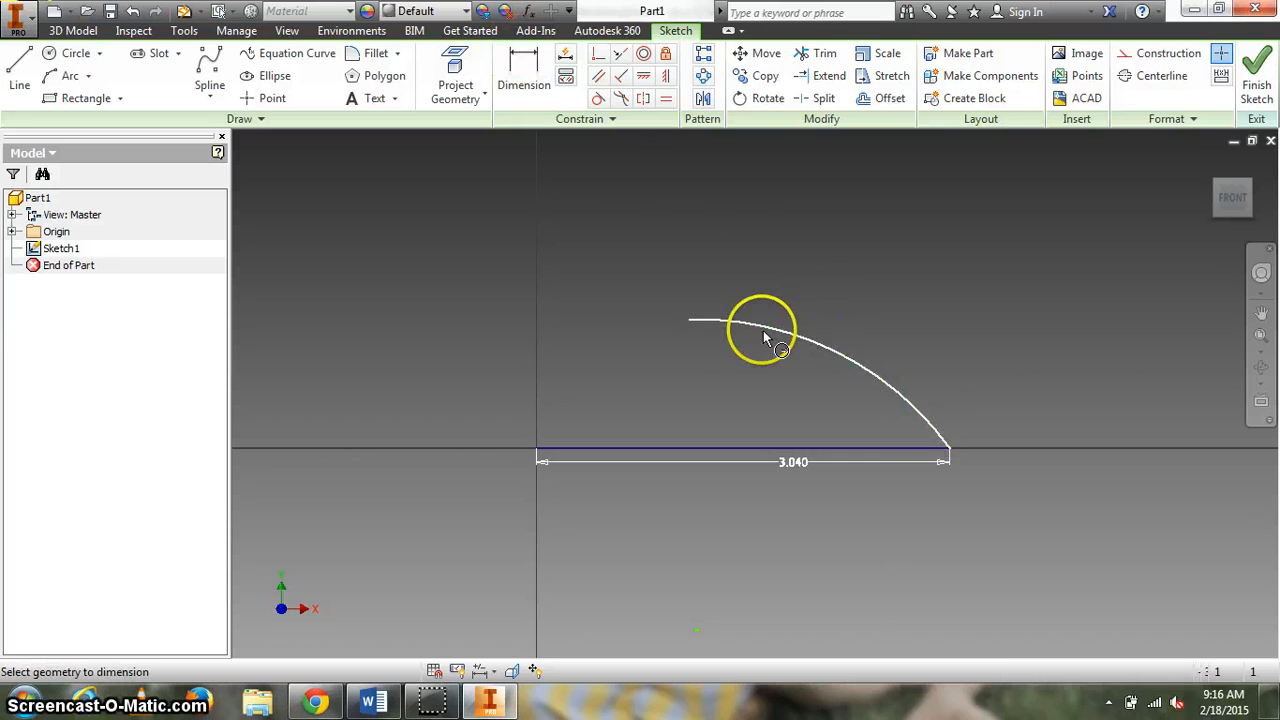
left_click(689, 319)
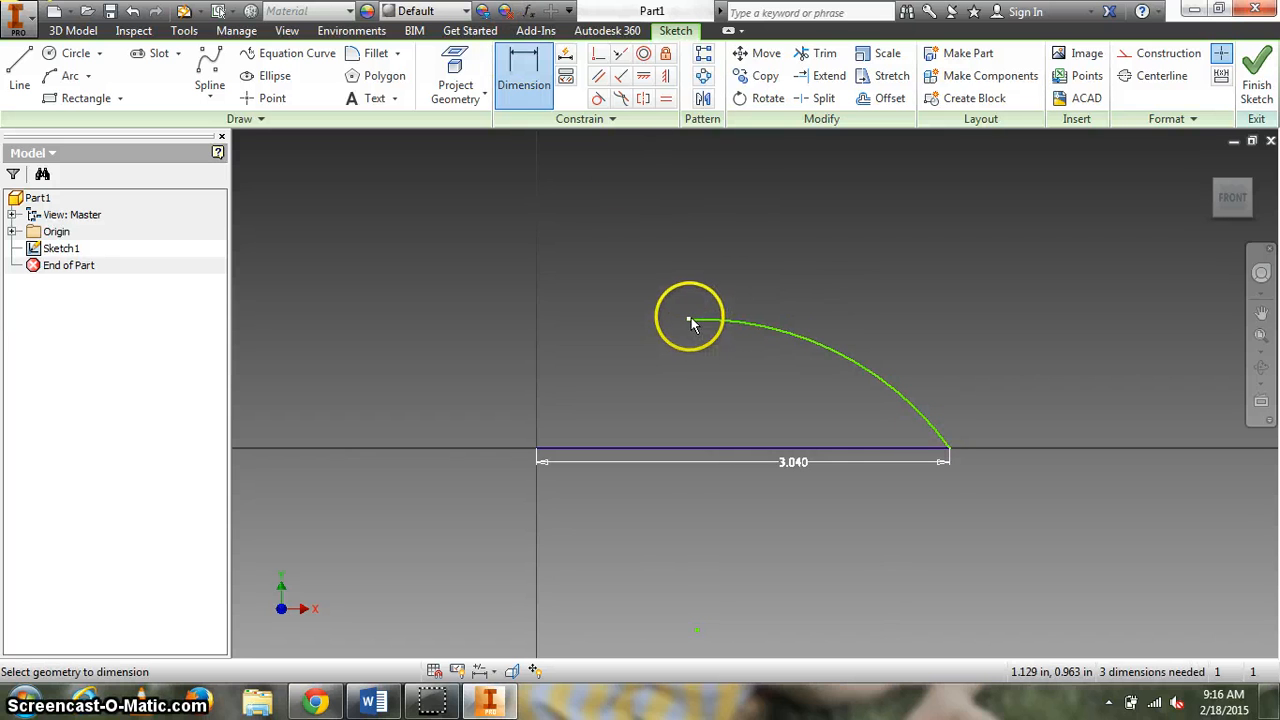
left_click(694, 448)
left_click(1018, 391)
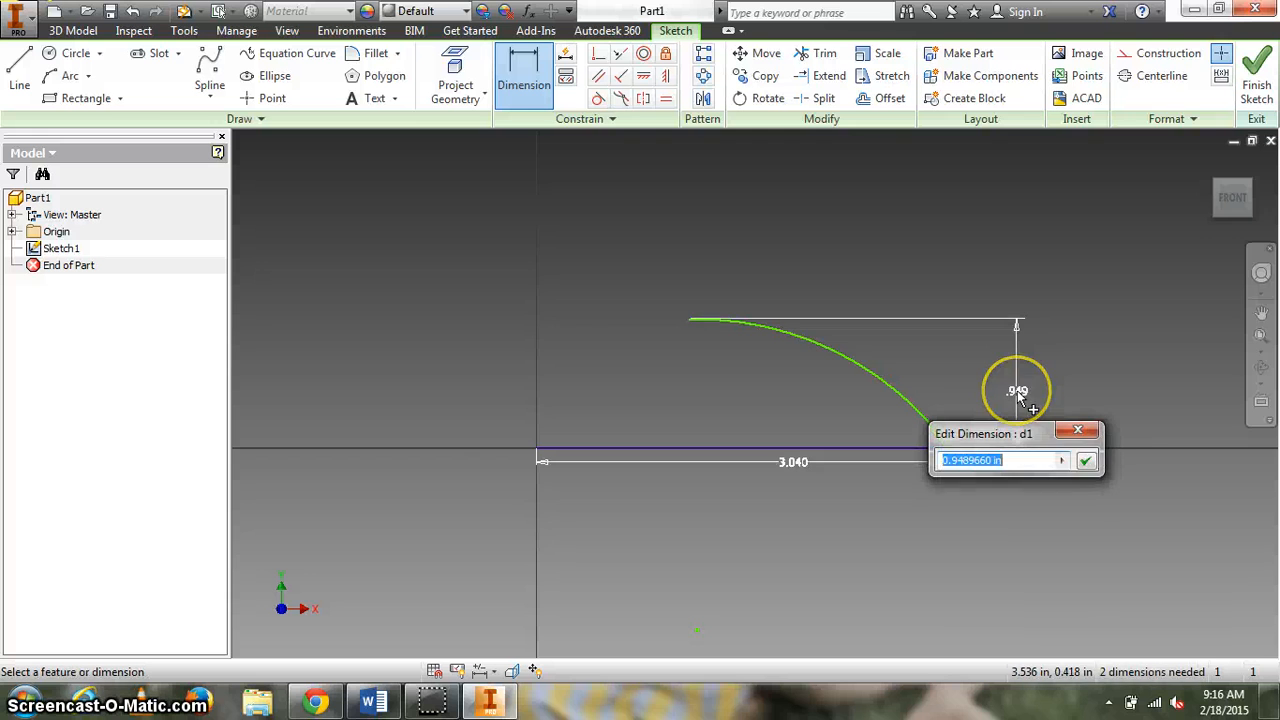
type("1")
key("Return")
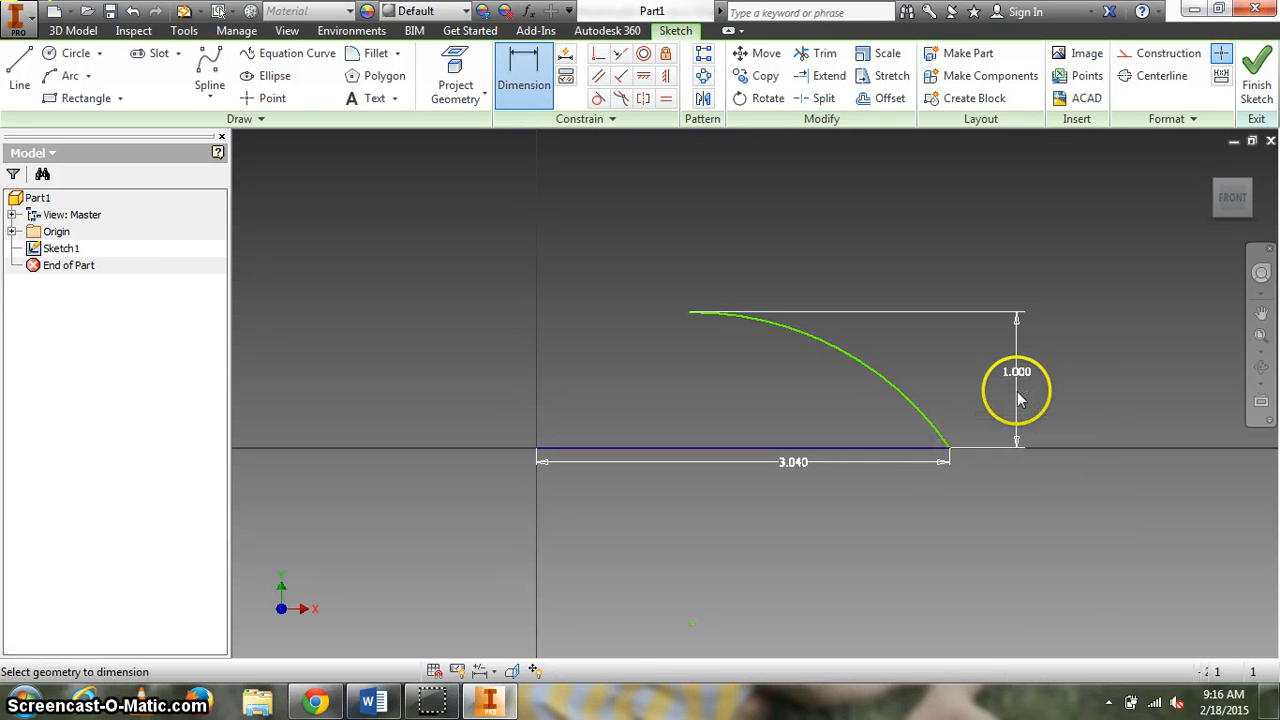
Dimension the horizontal distance between the arc's two endpoints at 2.550 in, checking the value against the Word drawing.
left_click(690, 314)
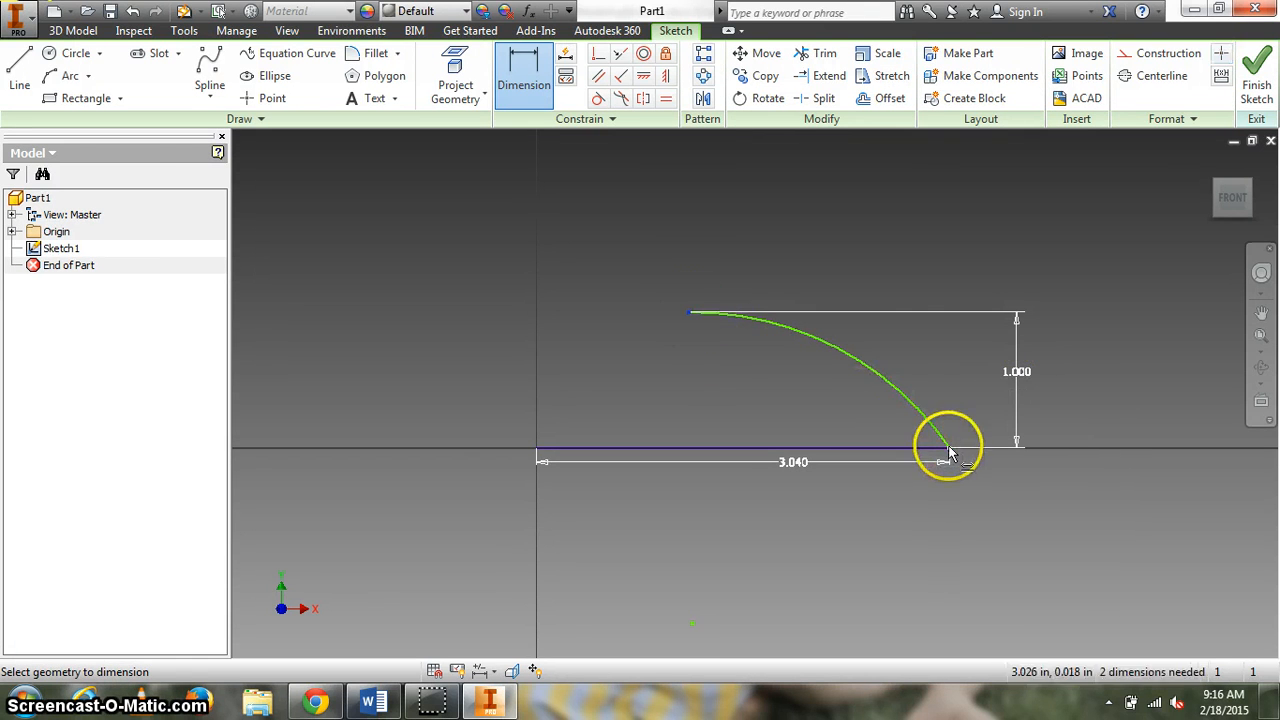
left_click(885, 256)
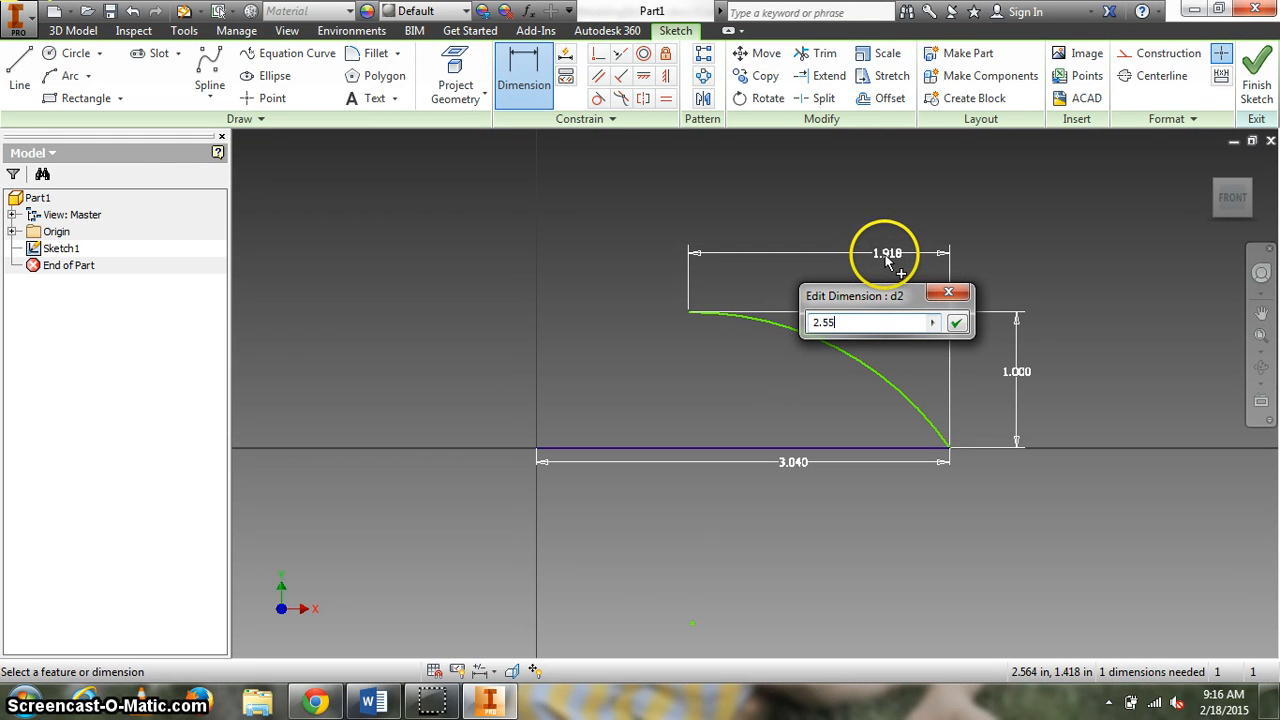
left_click(393, 703)
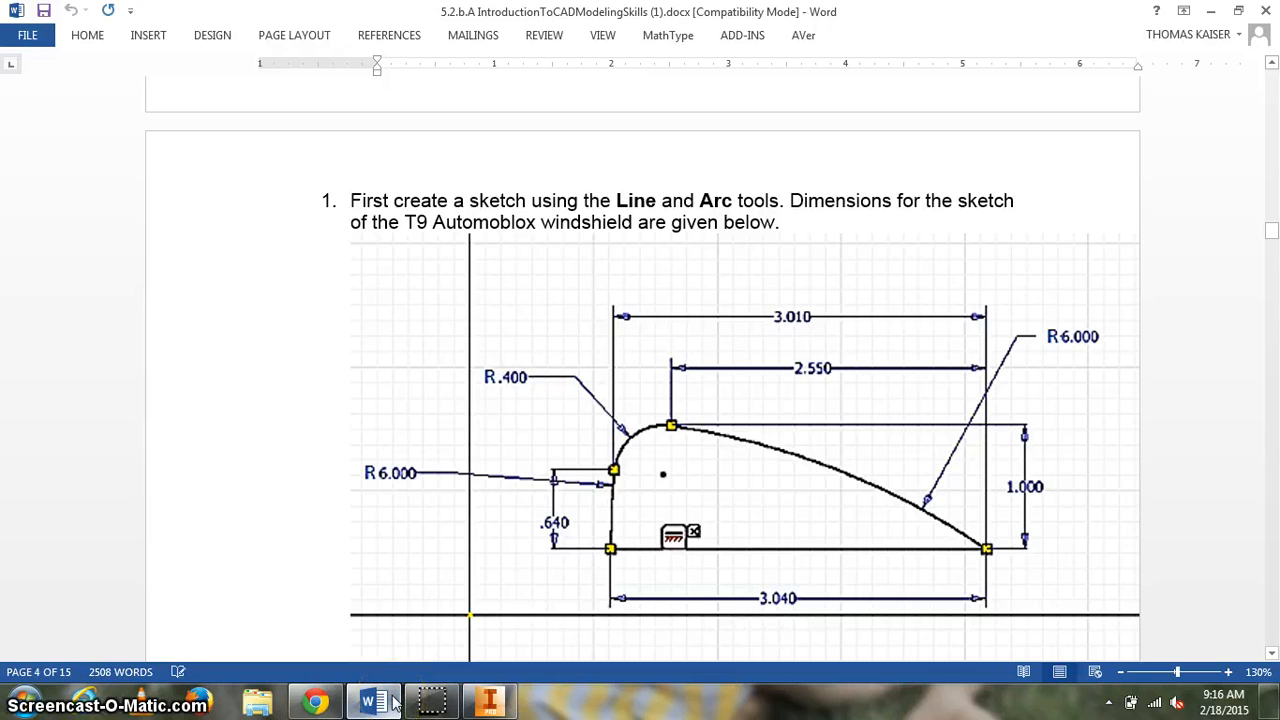
left_click(489, 703)
type("0")
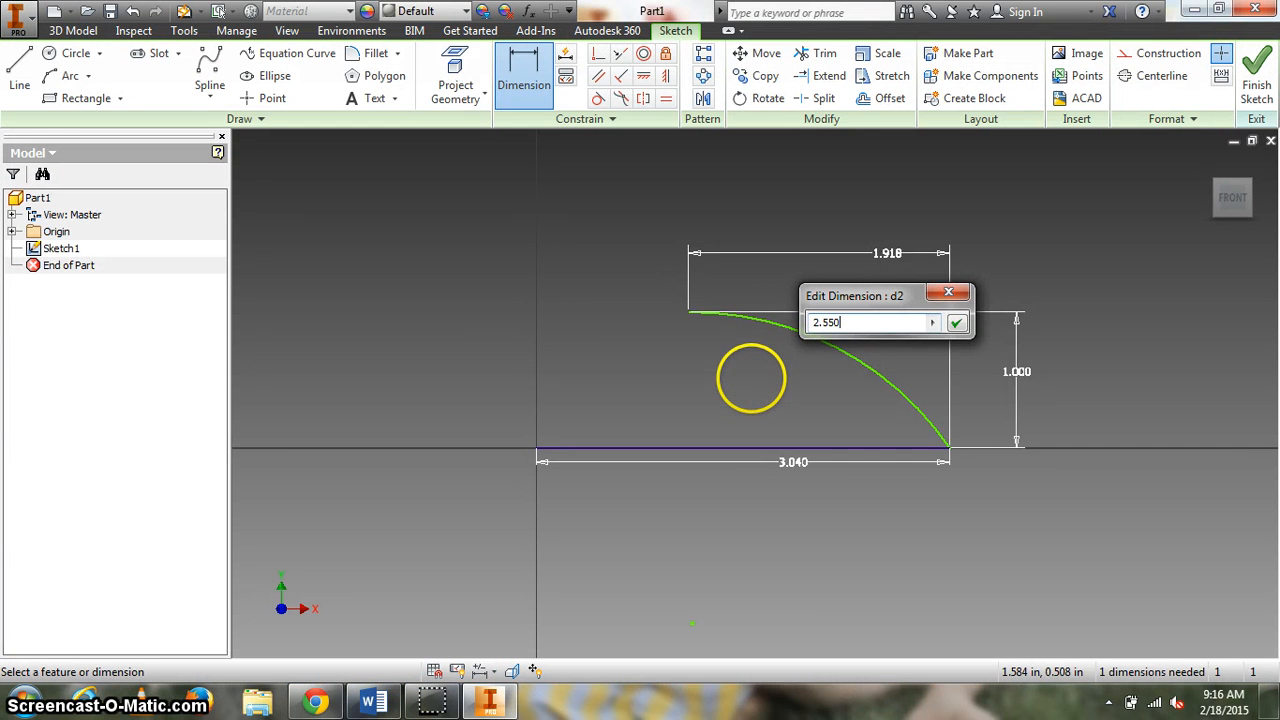
key("Return")
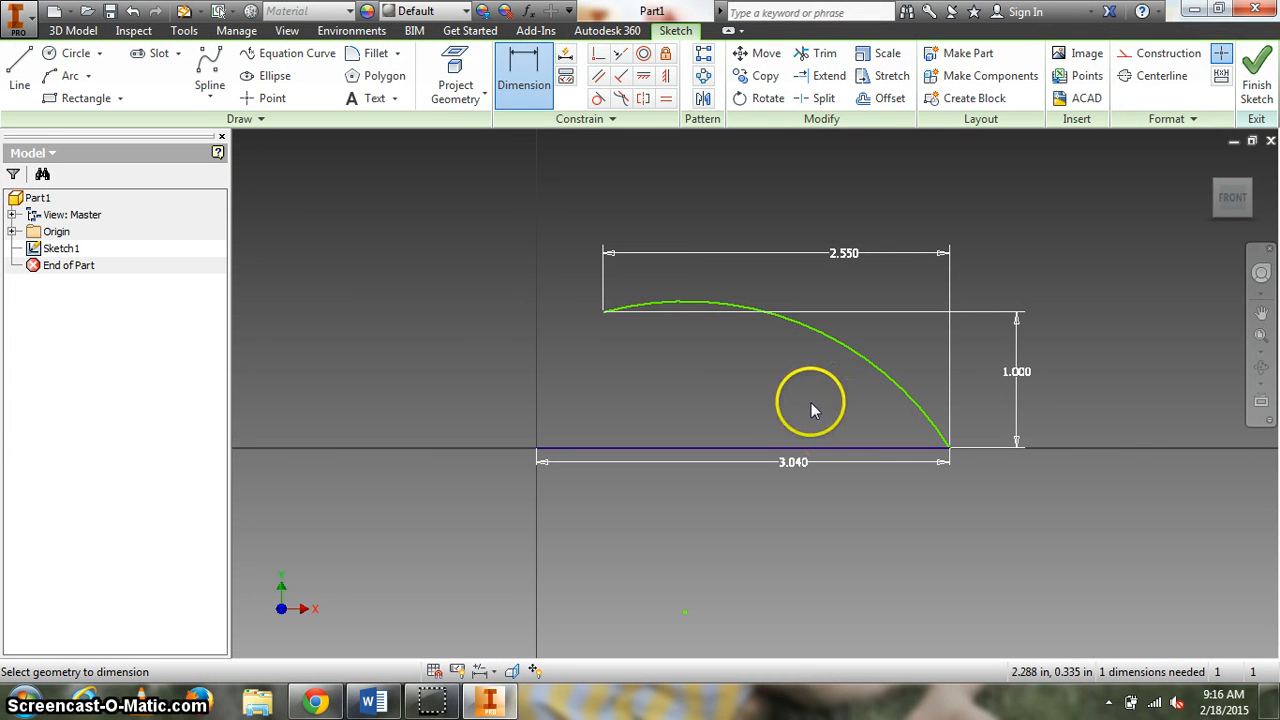
Dimension the large arc's radius at 6 in.
left_click(537, 69)
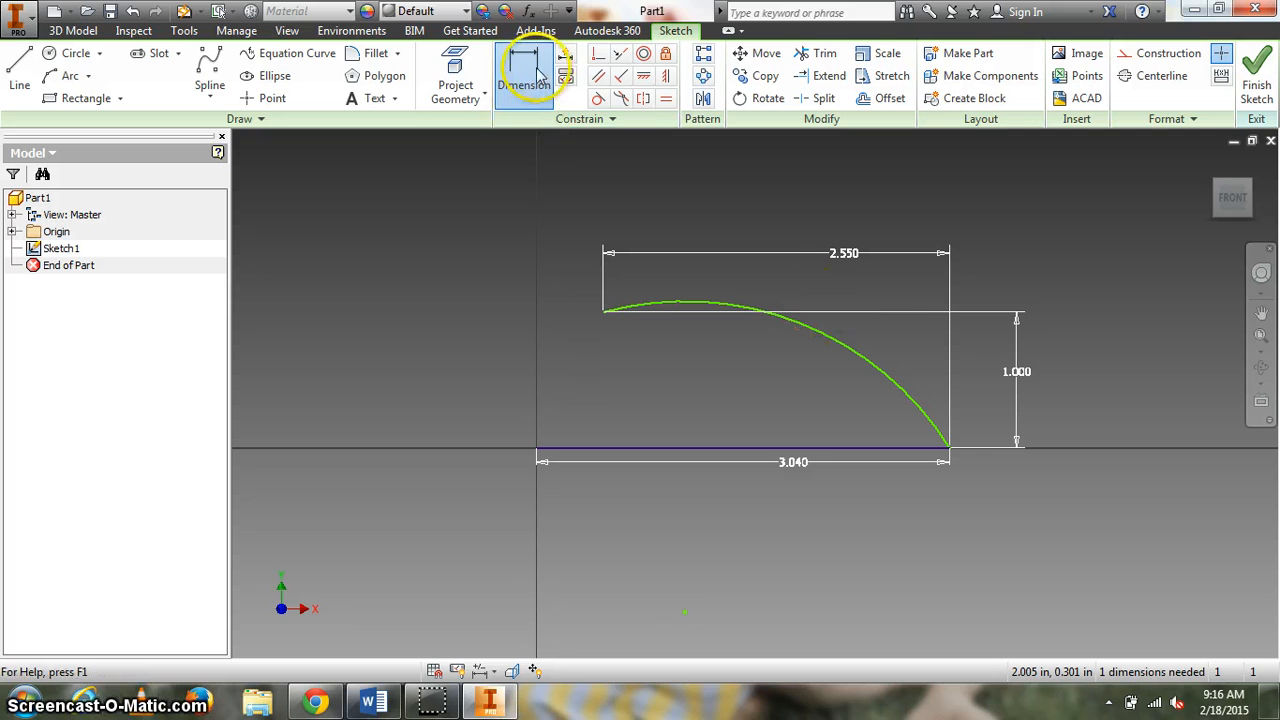
left_click(862, 345)
left_click(1016, 193)
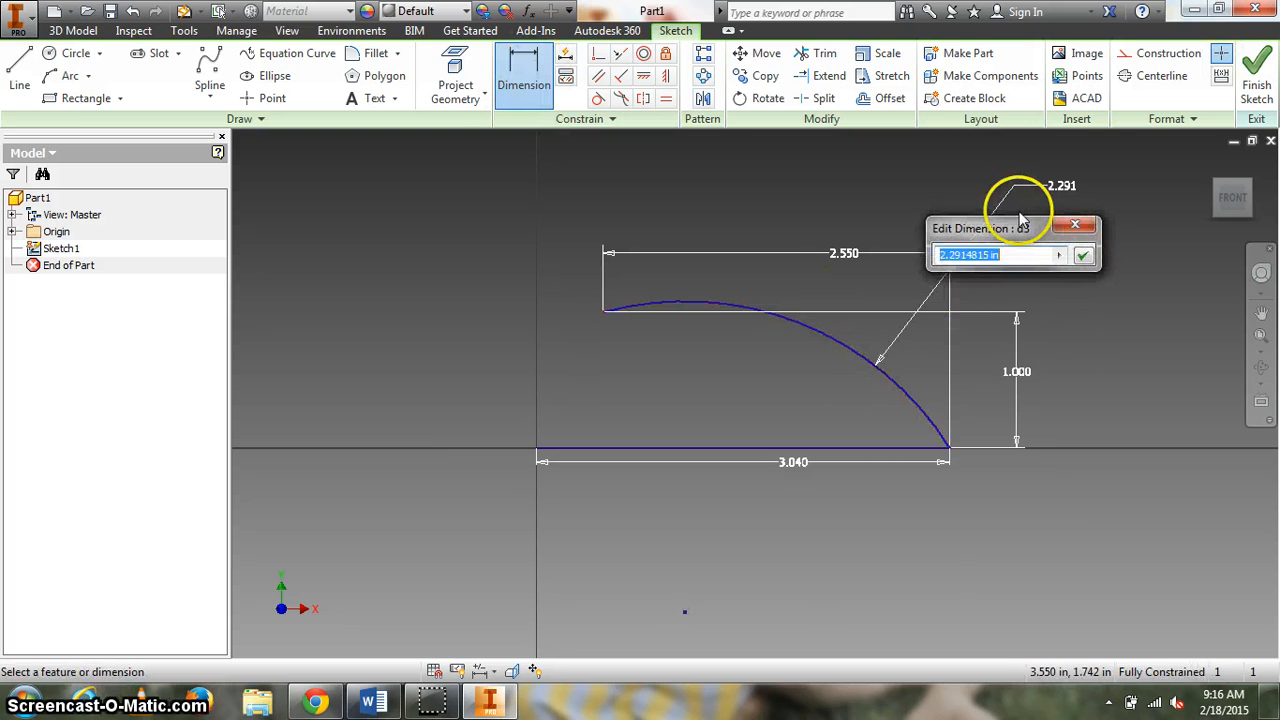
type("6")
key("Return")
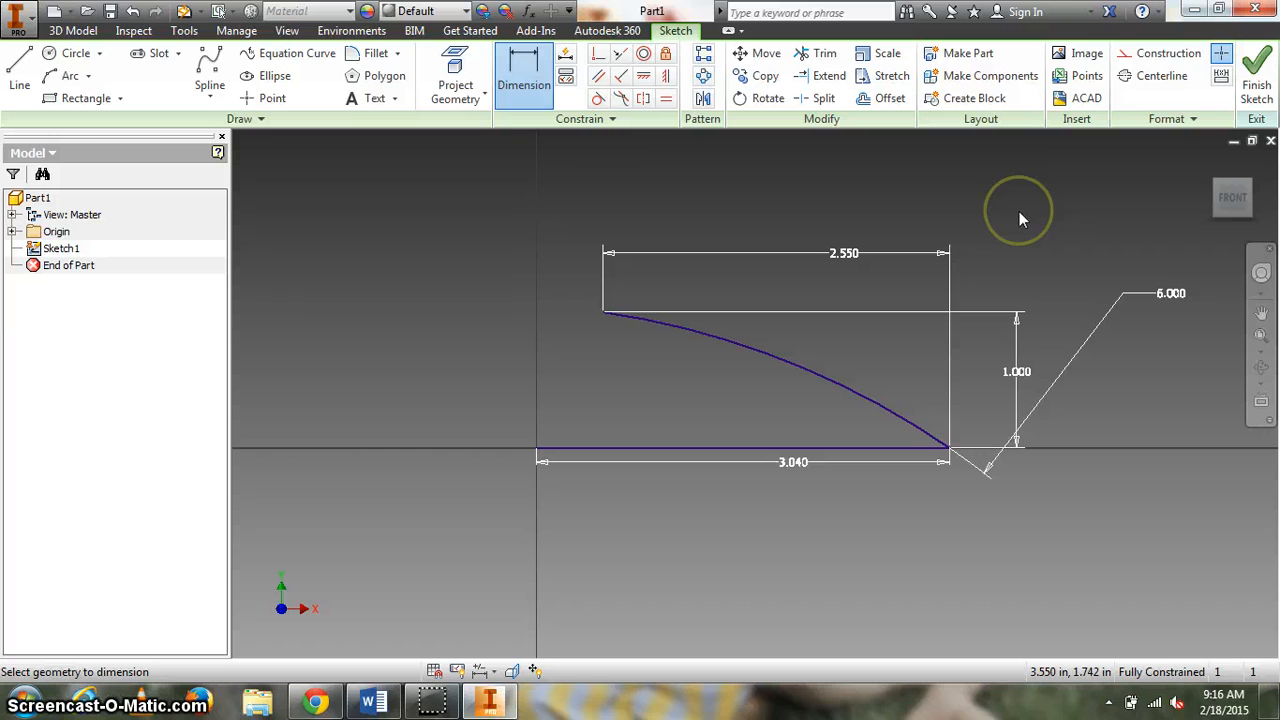
Sketch a three-point arc of about 0.4 in radius upward from the origin, bulging outward to the left.
left_click(68, 76)
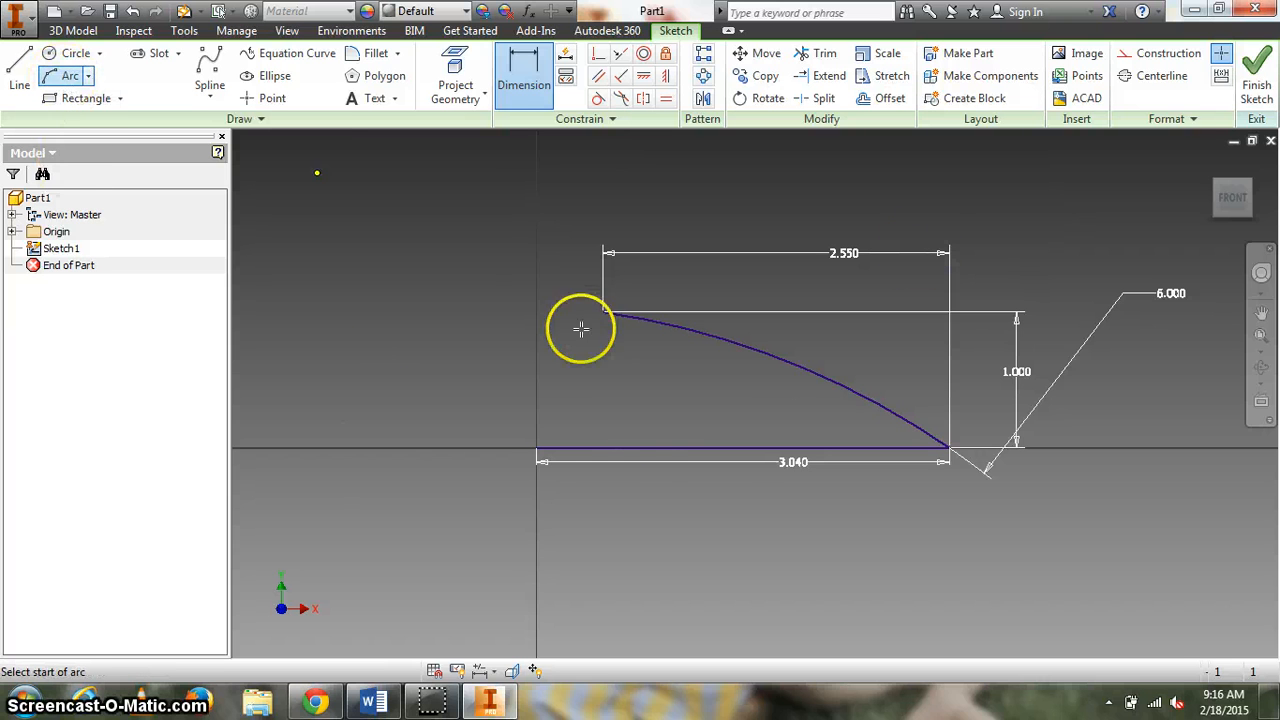
left_click(539, 448)
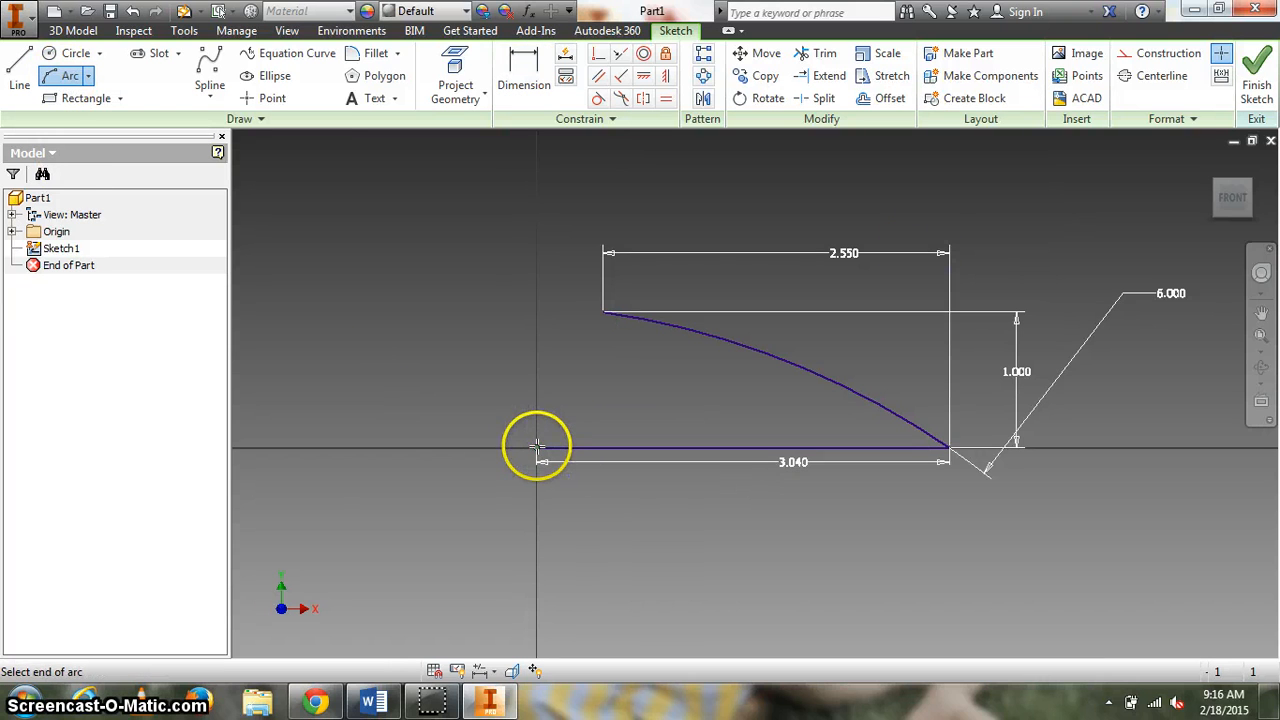
left_click(536, 381)
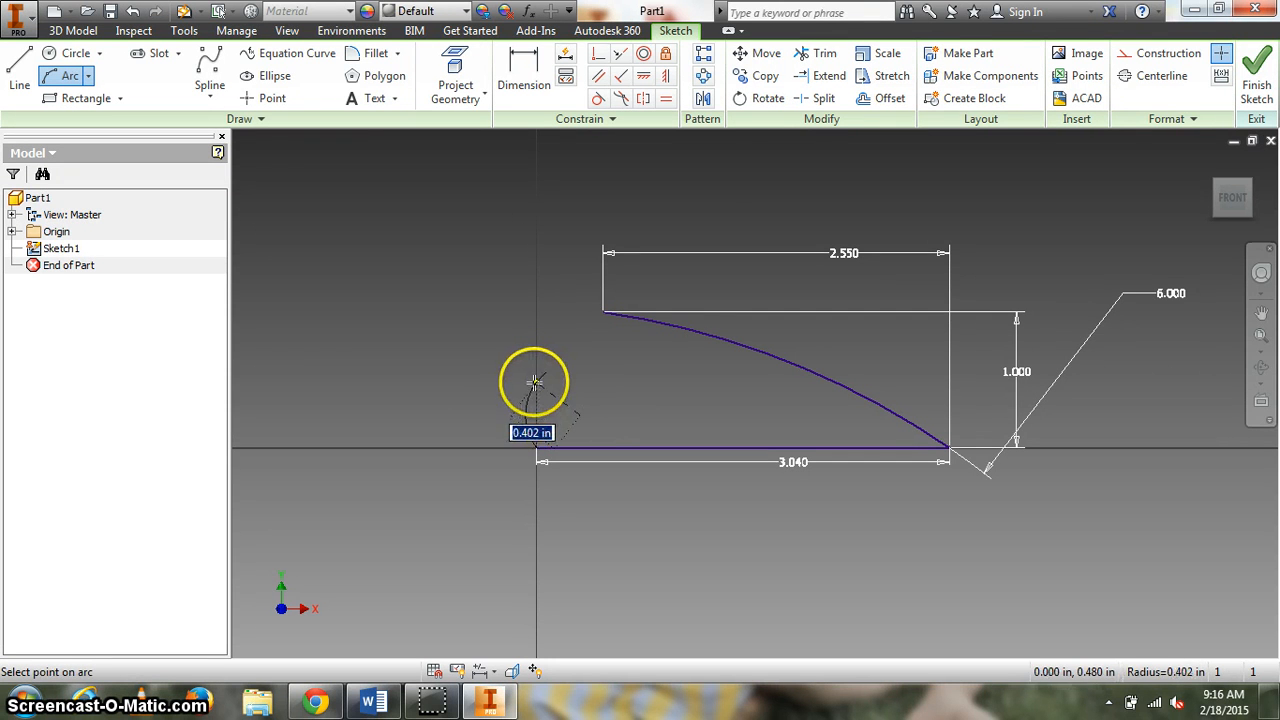
left_click(530, 415)
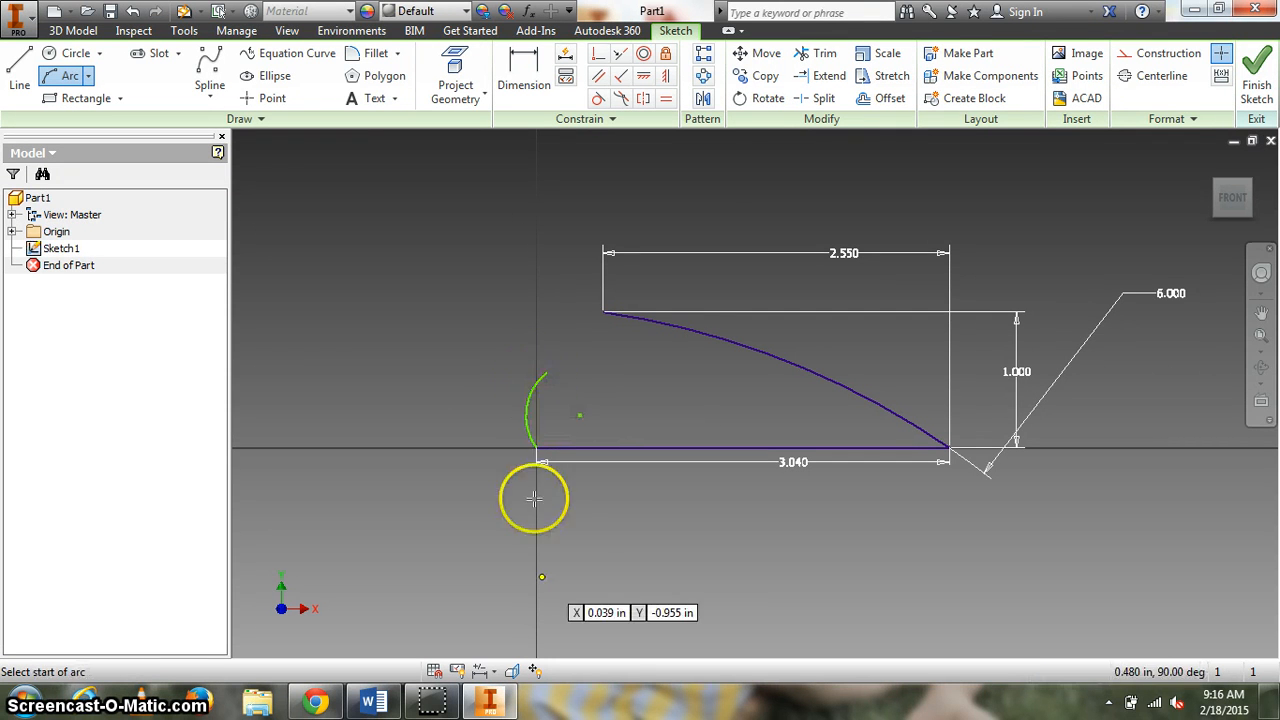
Dimension the vertical distance from the left arc's upper endpoint to the base line at .640 in, per the Word drawing.
left_click(373, 703)
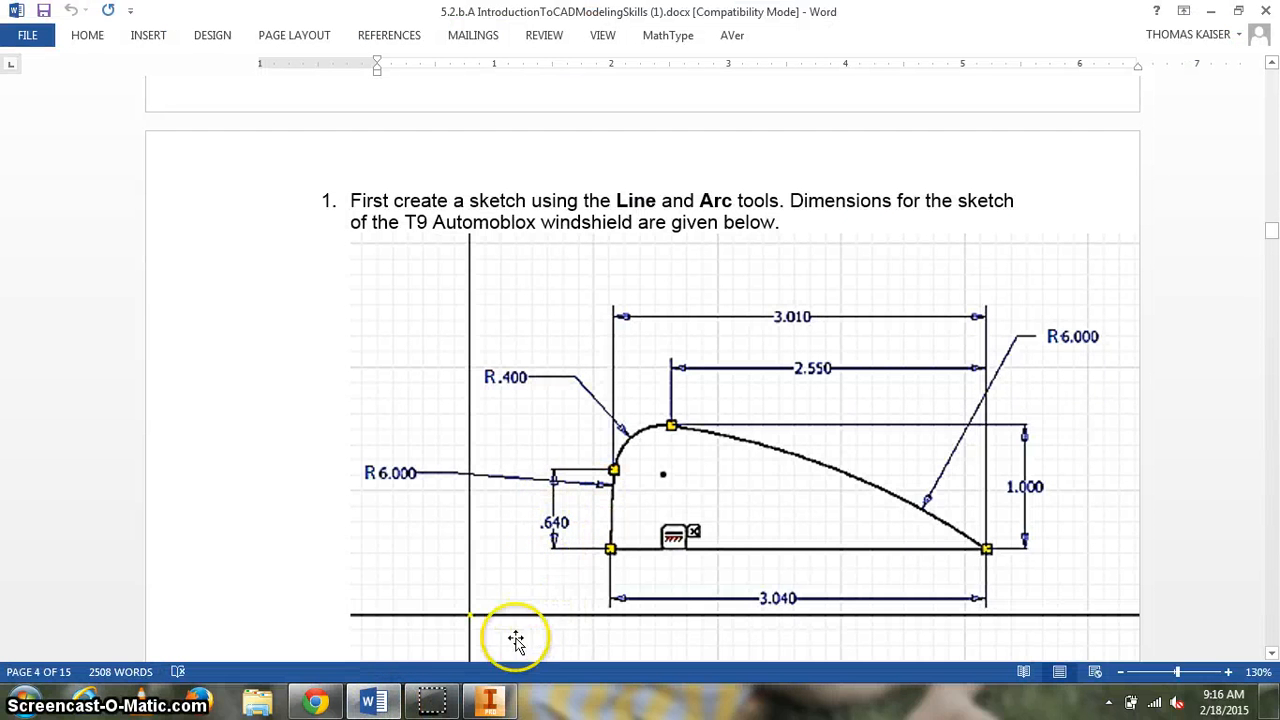
left_click(488, 703)
left_click(525, 58)
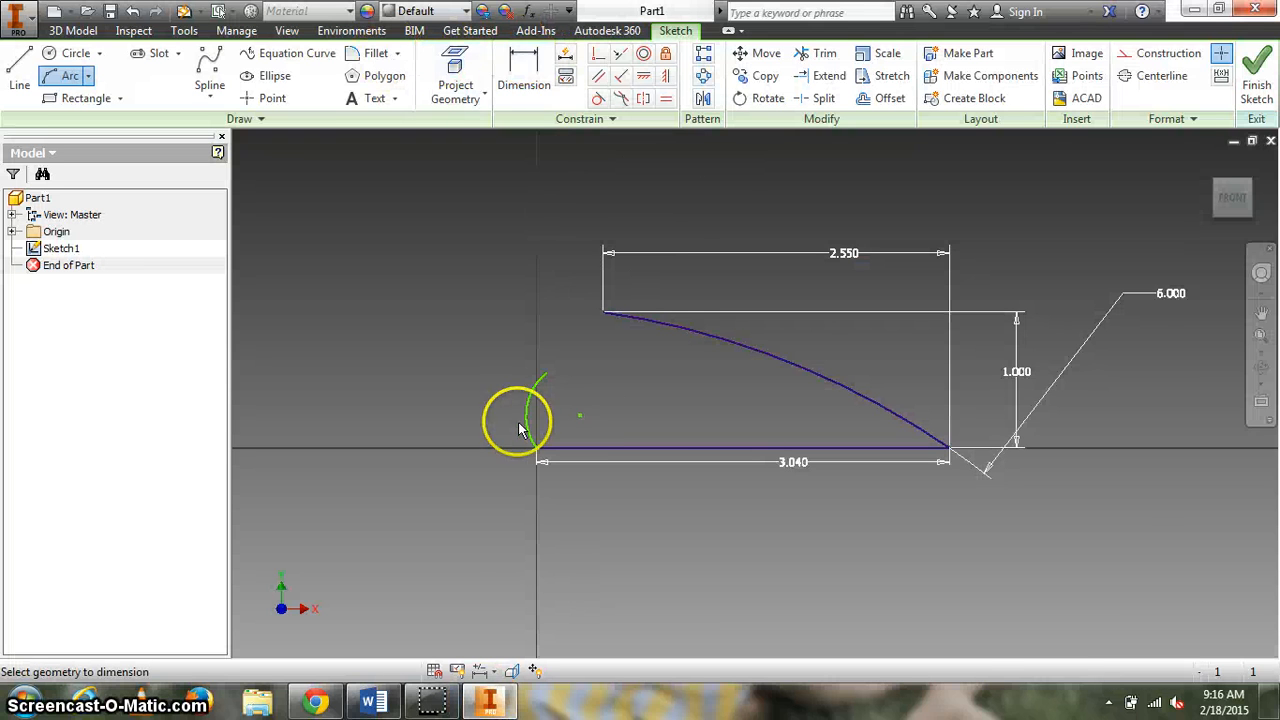
left_click(545, 377)
left_click(551, 443)
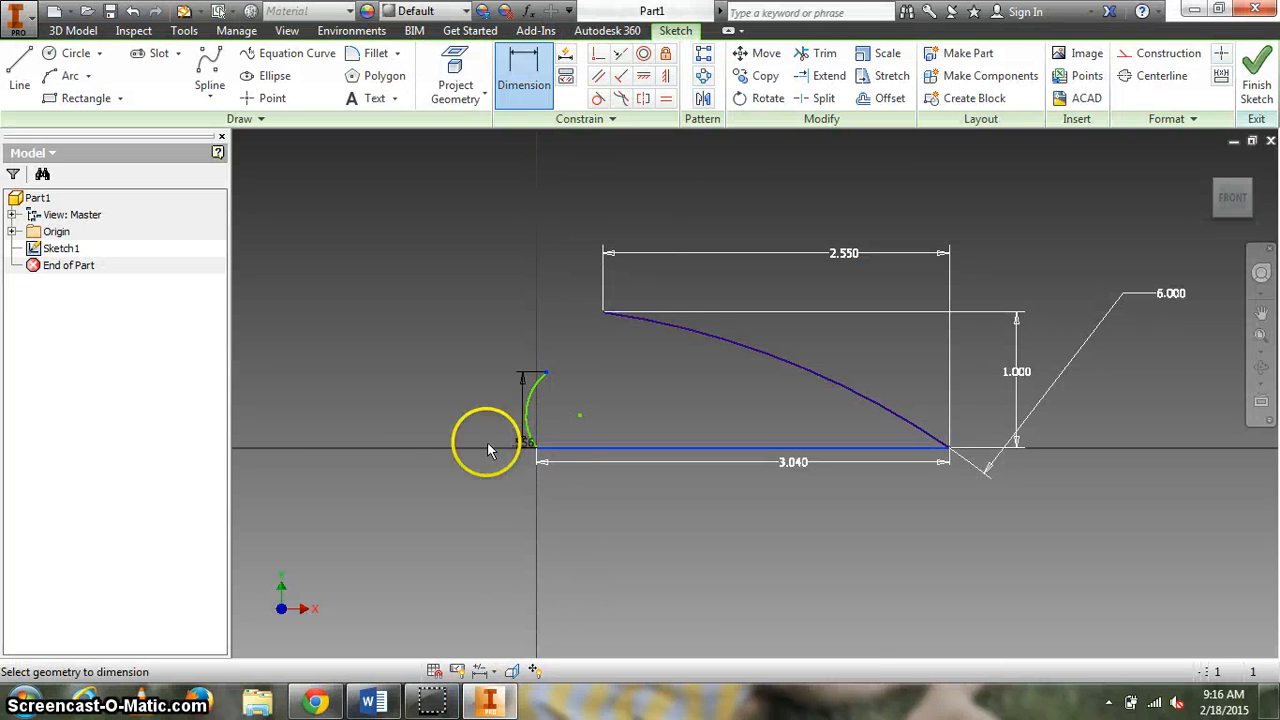
left_click(418, 421)
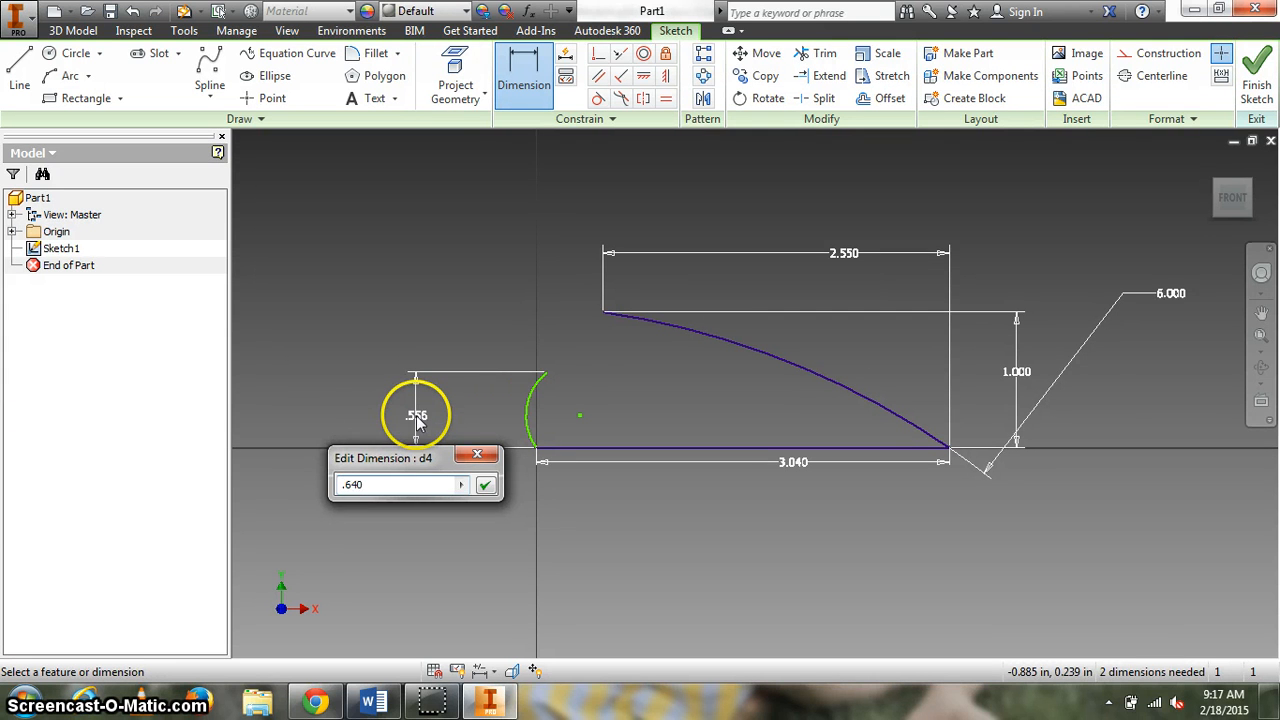
key("Return")
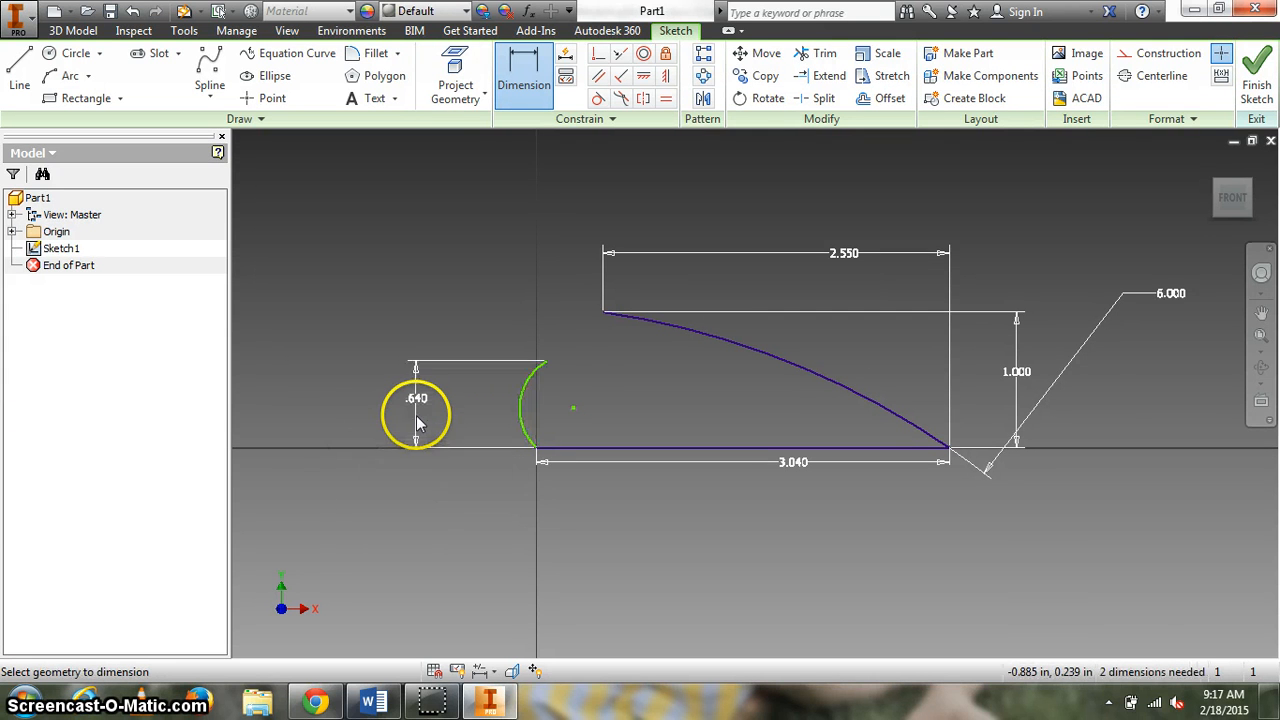
Dimension the horizontal distance from the left arc's upper endpoint to the base line's right end at 3.010 in, per the Word drawing.
left_click(546, 361)
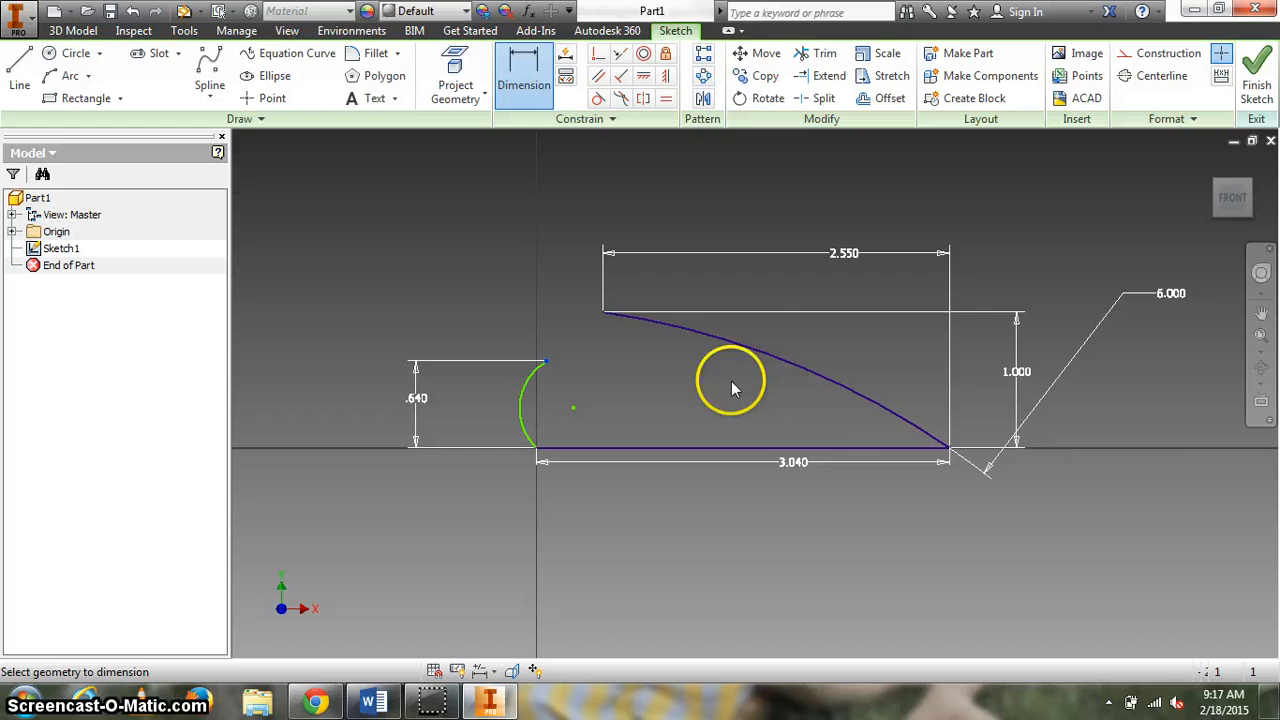
left_click(948, 453)
left_click(817, 560)
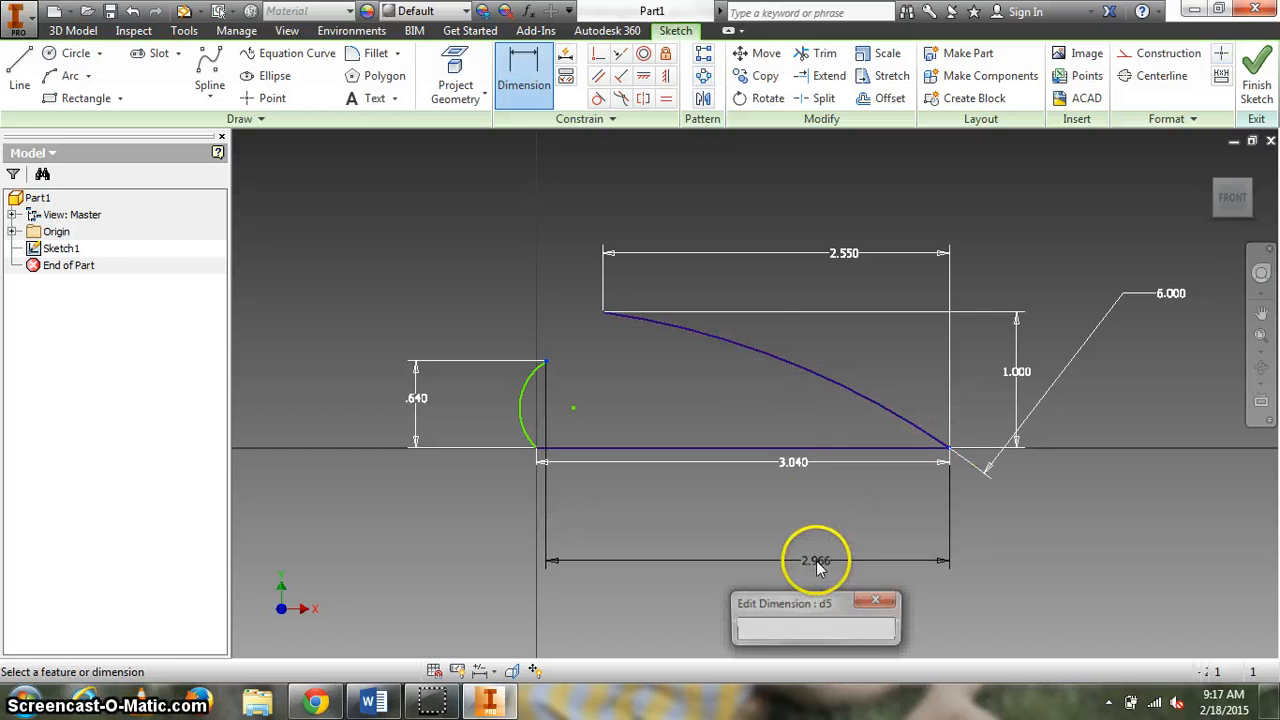
left_click(485, 704)
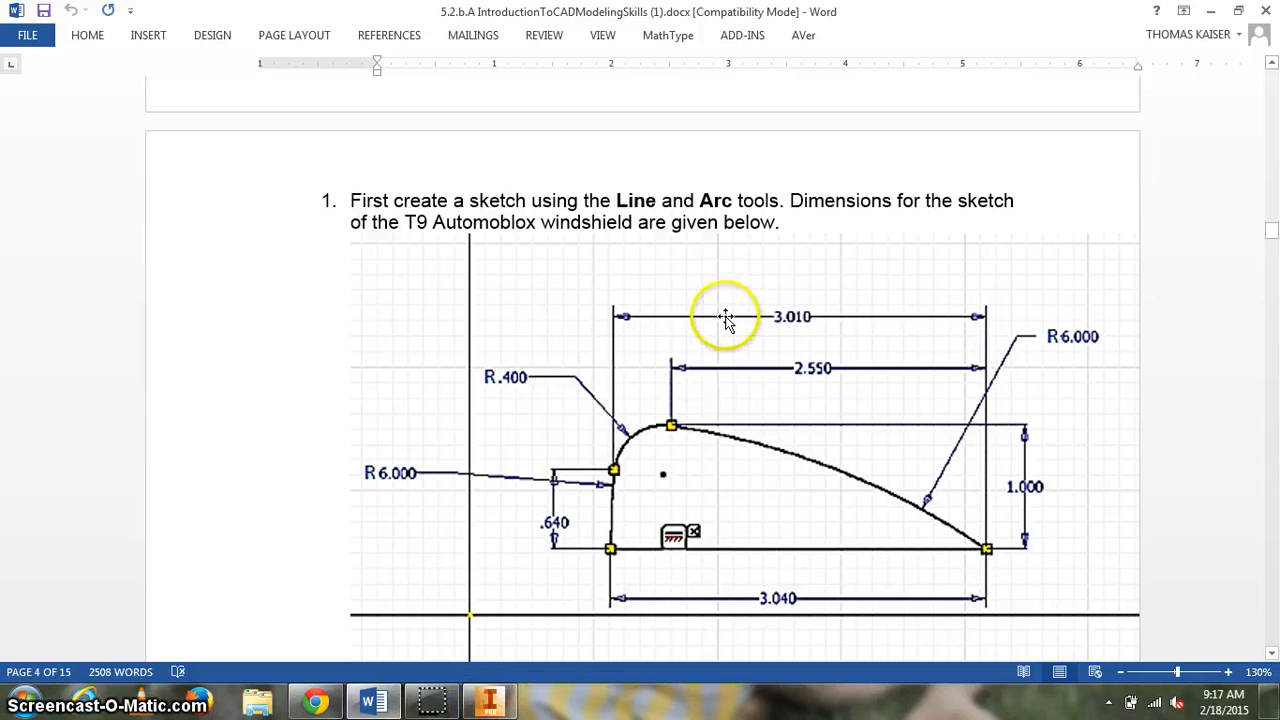
left_click(488, 704)
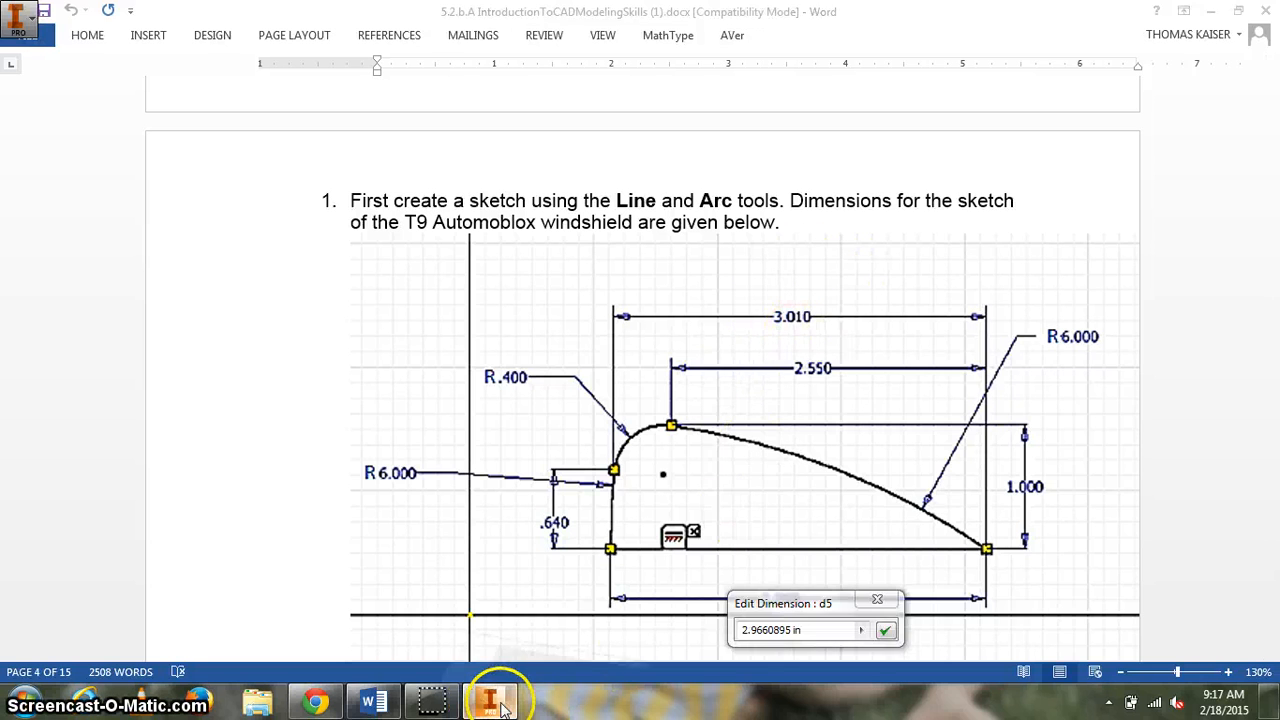
left_click(811, 630)
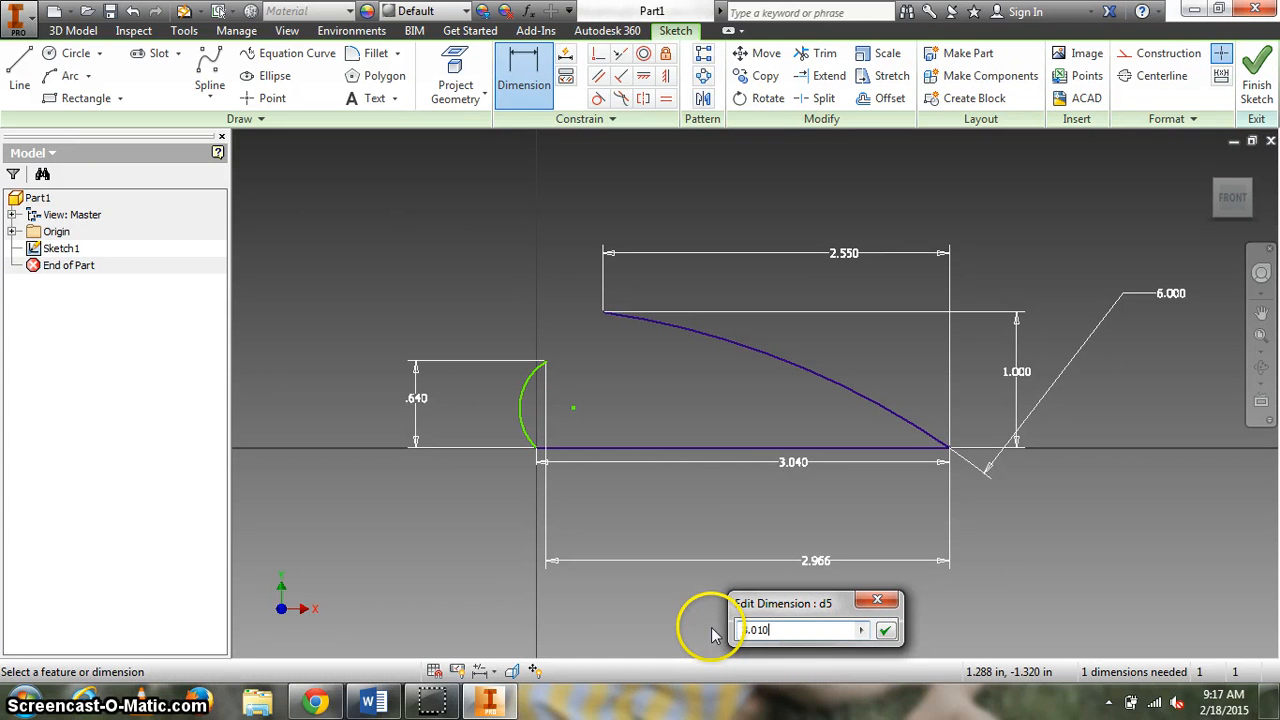
key("Return")
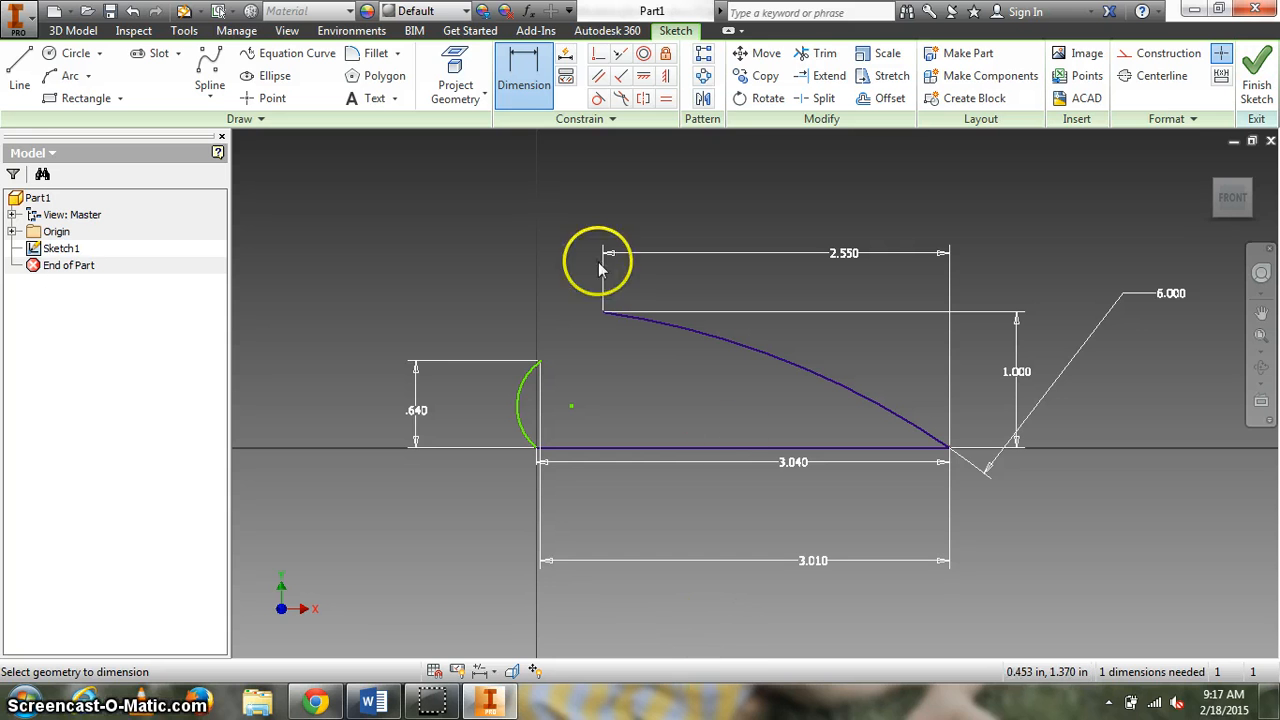
Add a radius dimension of .6 in to the left arc, consulting the Word drawing.
left_click(518, 406)
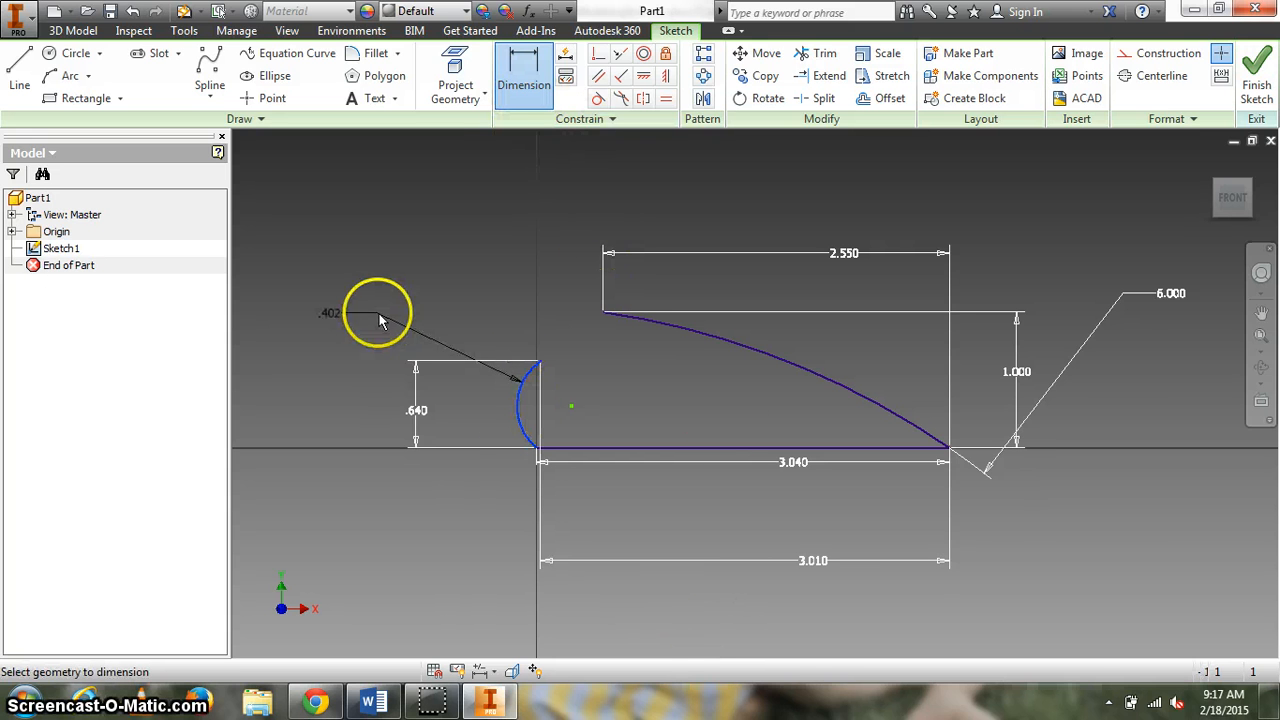
left_click(371, 318)
left_click(490, 703)
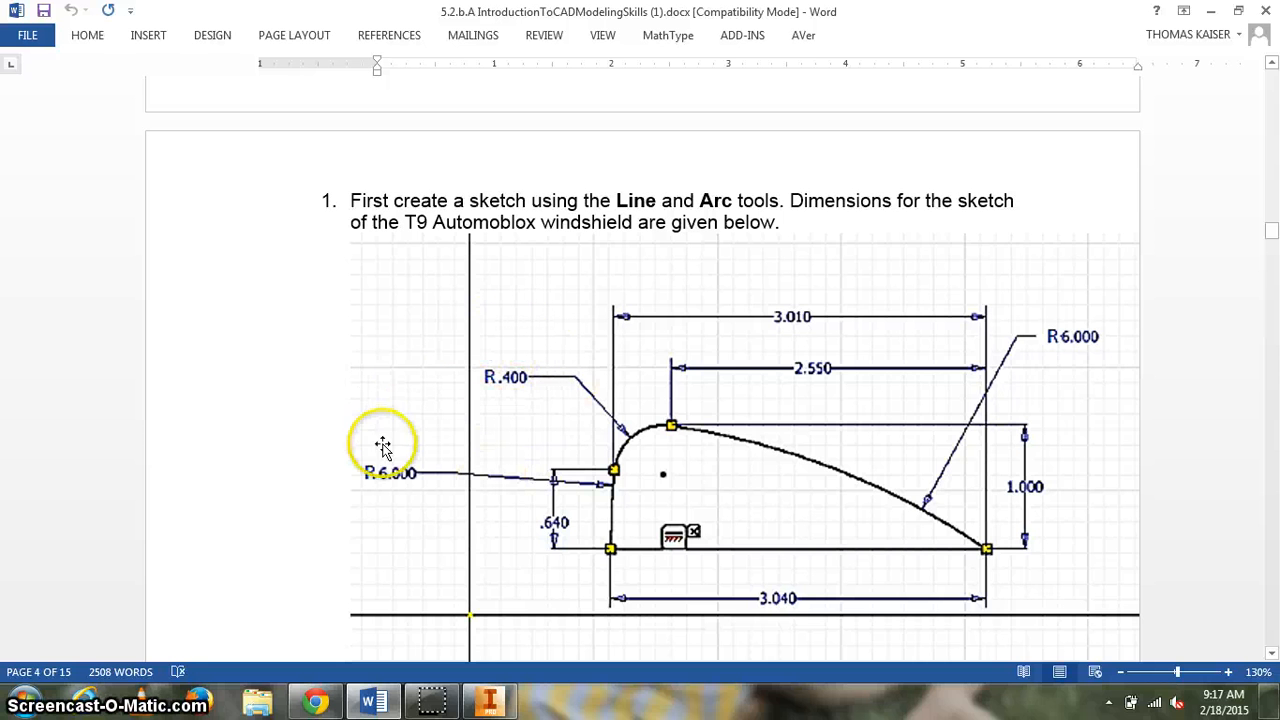
left_click(492, 700)
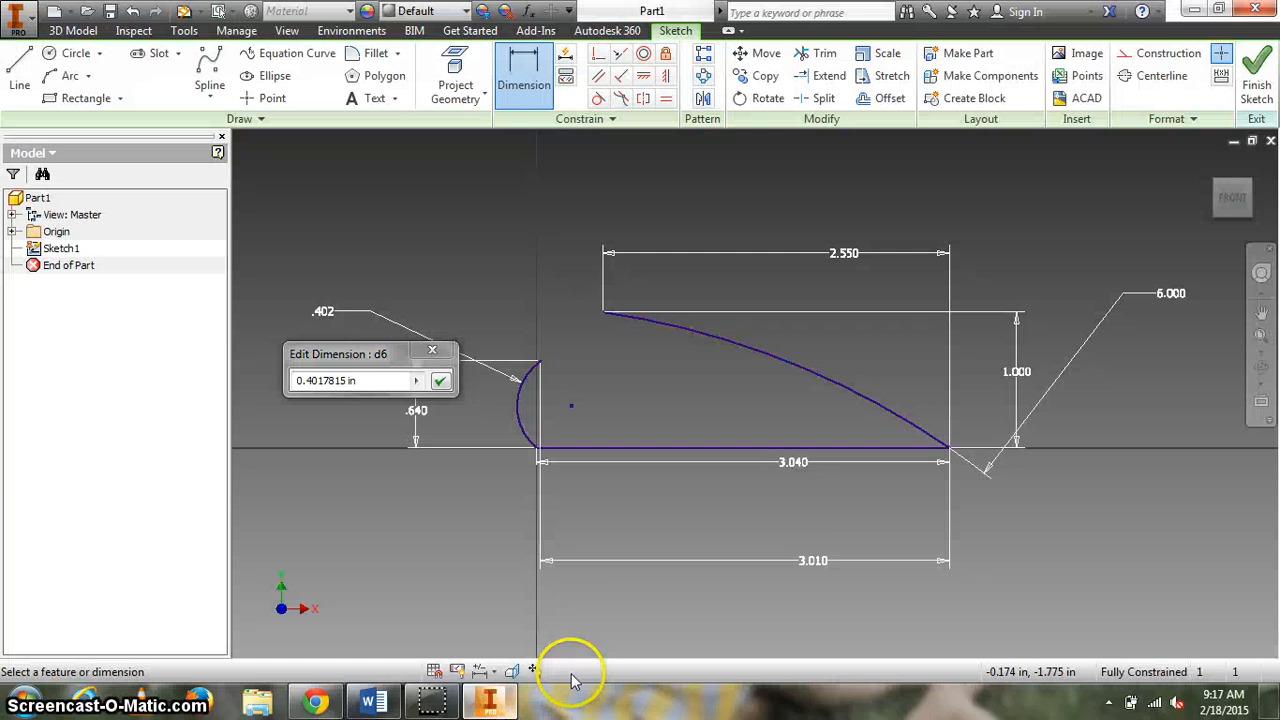
left_click_drag(374, 380, 290, 379)
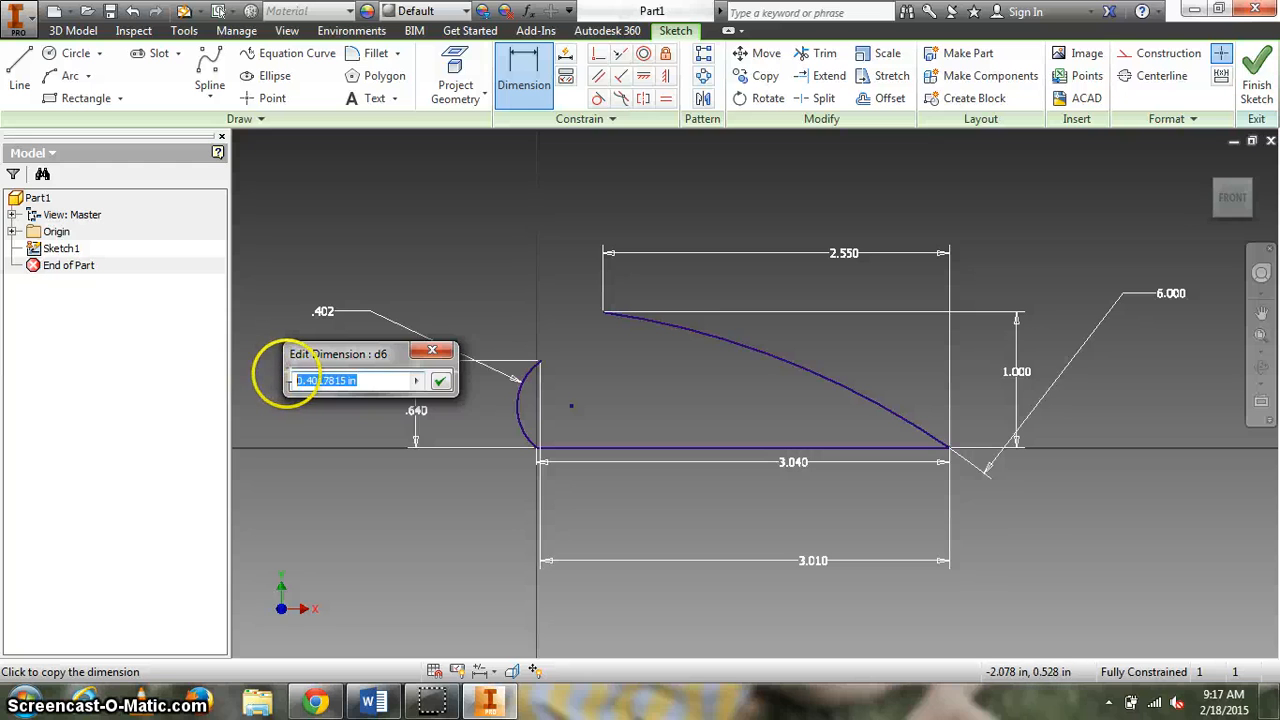
type(".6")
key("Return")
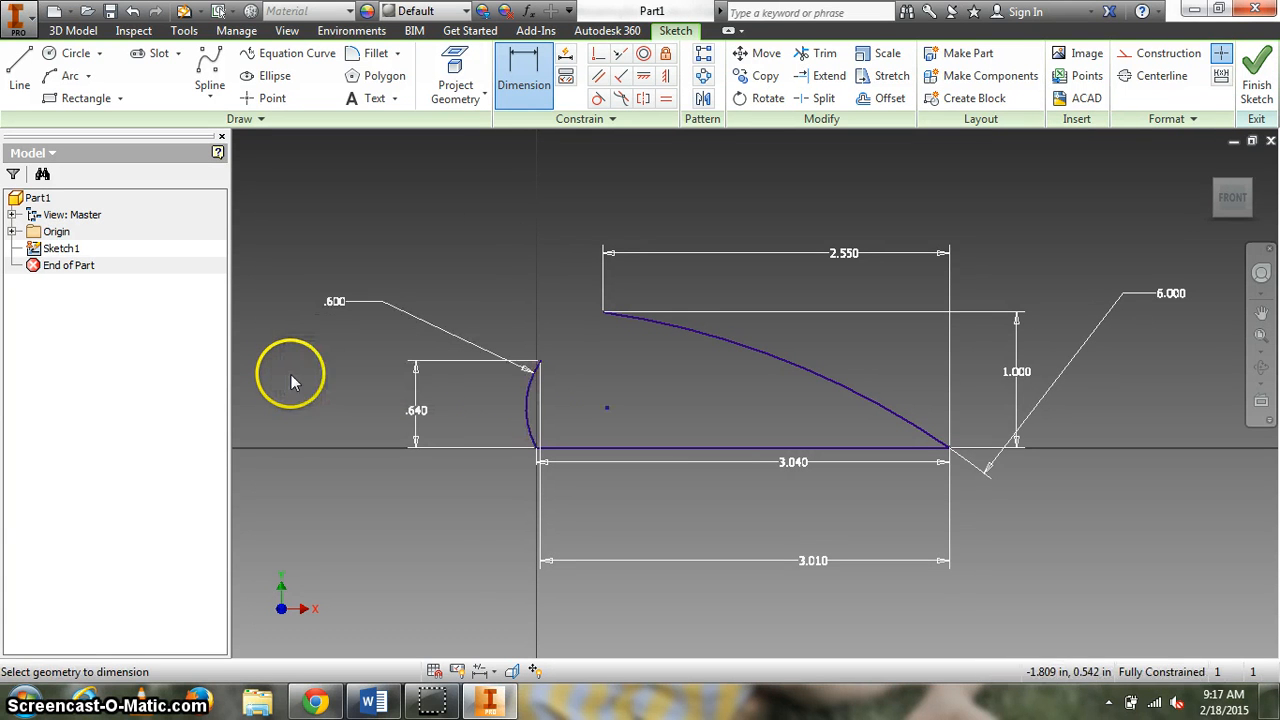
Recheck the left arc's radius in the Word drawing and set its dimension to 6 in.
left_click(492, 700)
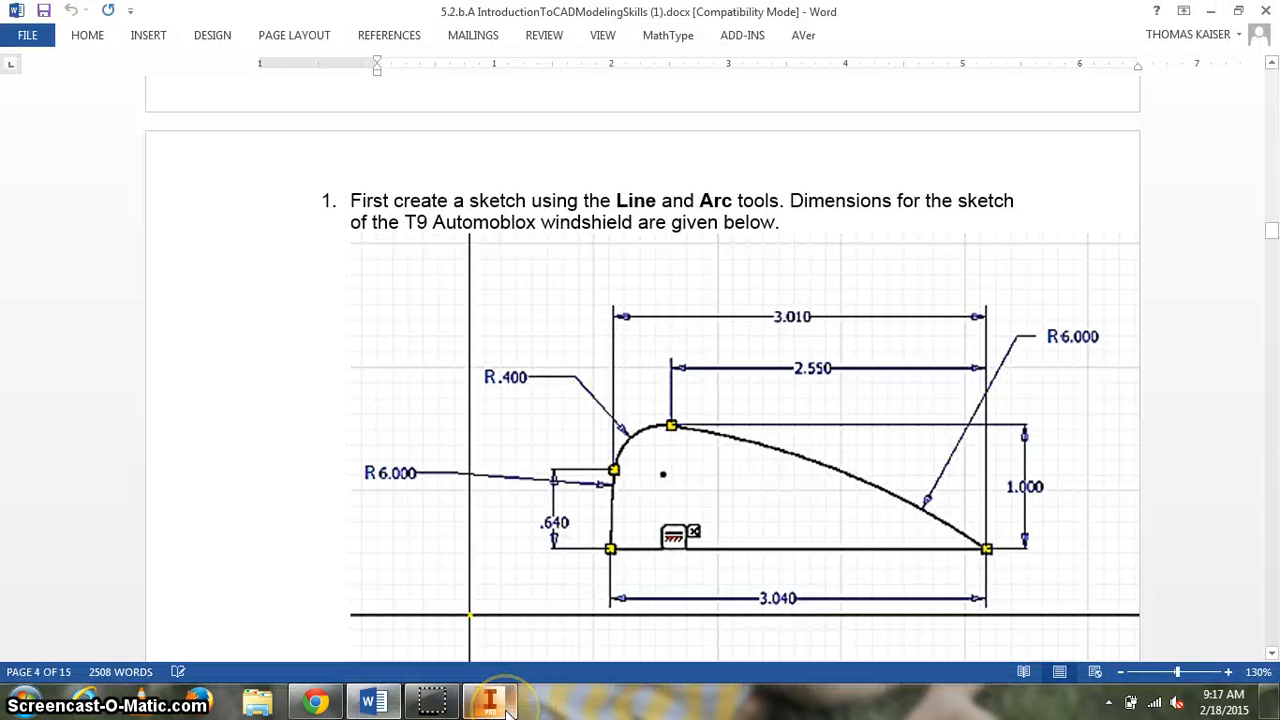
left_click(506, 704)
double_click(335, 301)
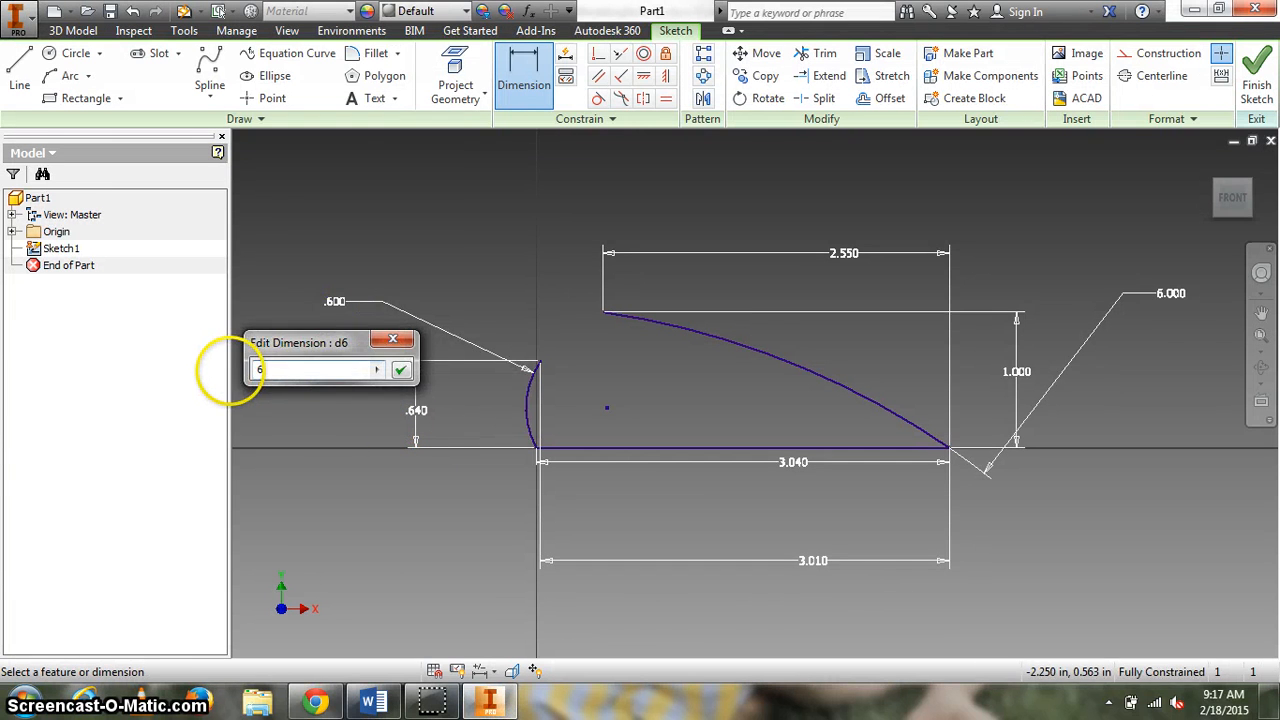
type("6")
key("Return")
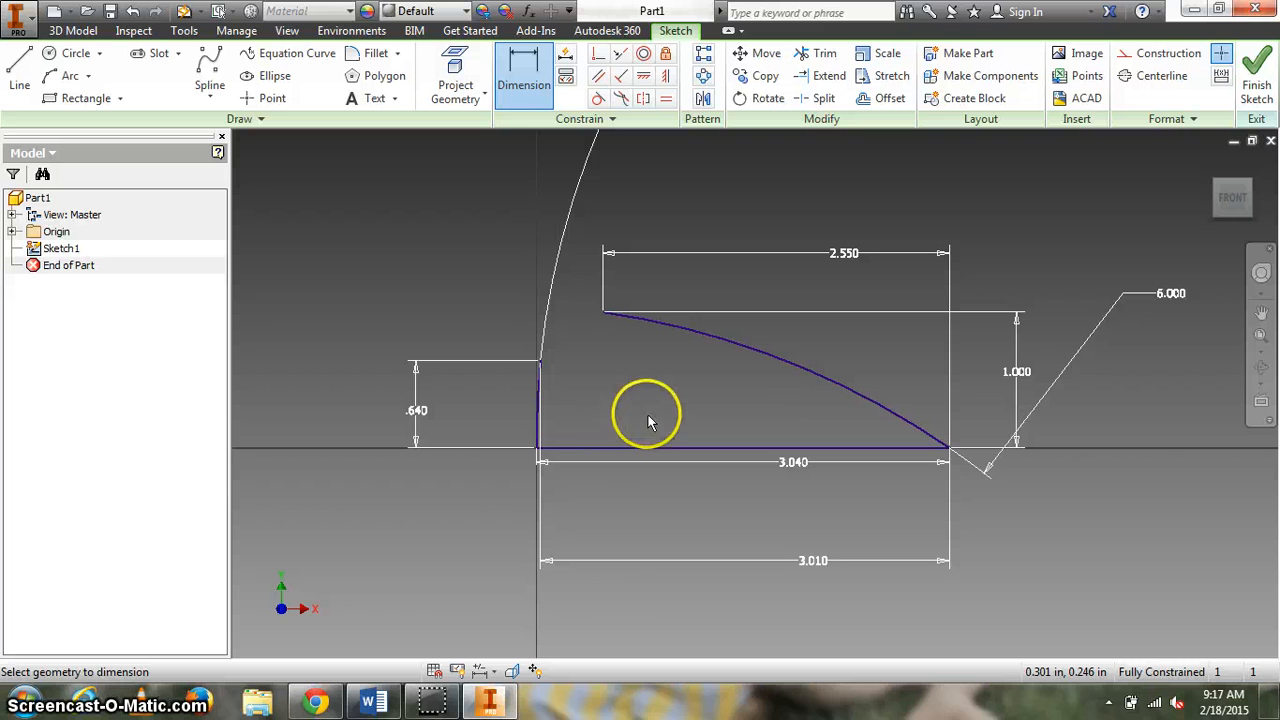
Sketch a three-point arc of about 0.36 in radius joining the upper endpoints of the two existing arcs, bulging upward.
left_click(70, 75)
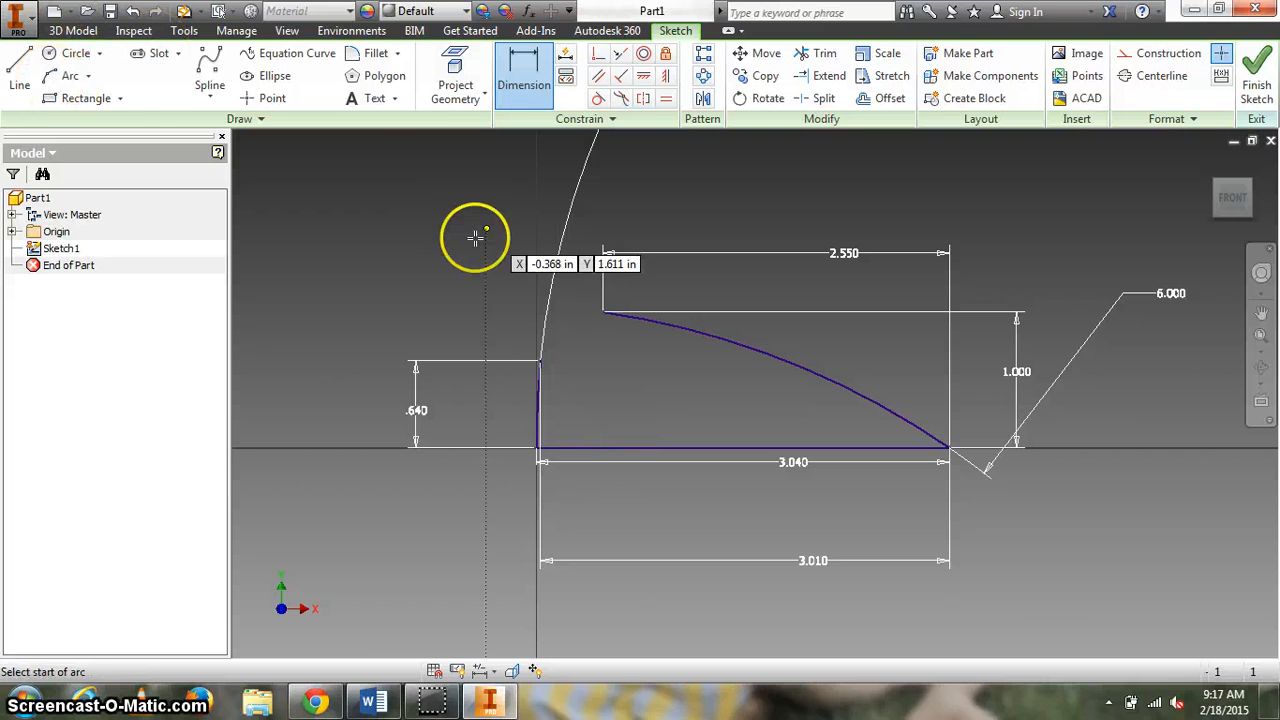
left_click(540, 359)
left_click(602, 313)
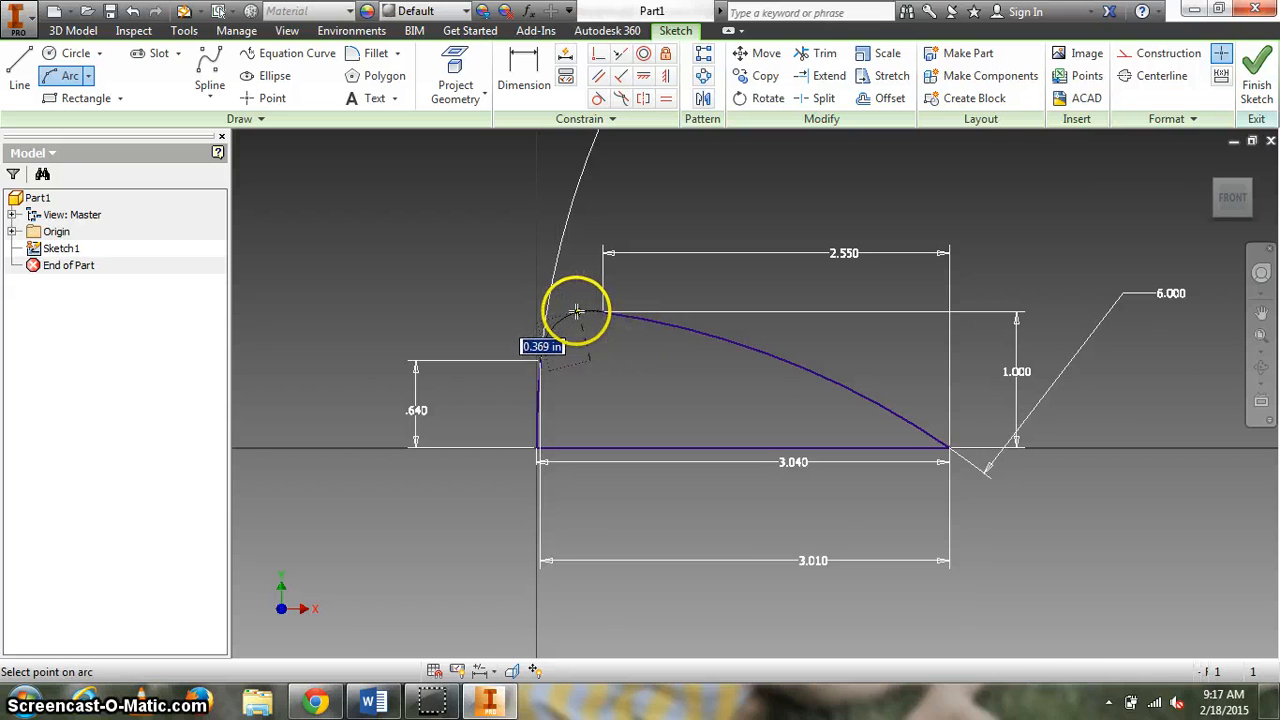
left_click(578, 310)
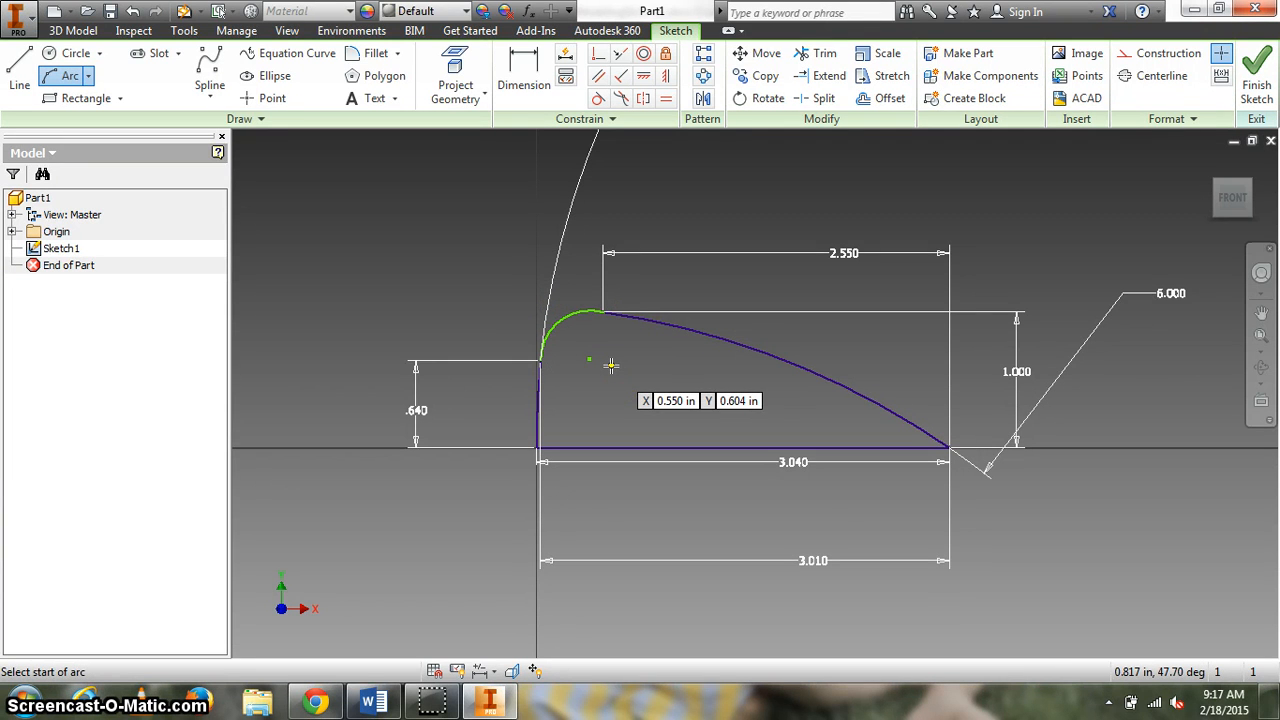
Dimension the small connecting arc's radius at .4 in, checking the value against the Word drawing.
left_click(515, 68)
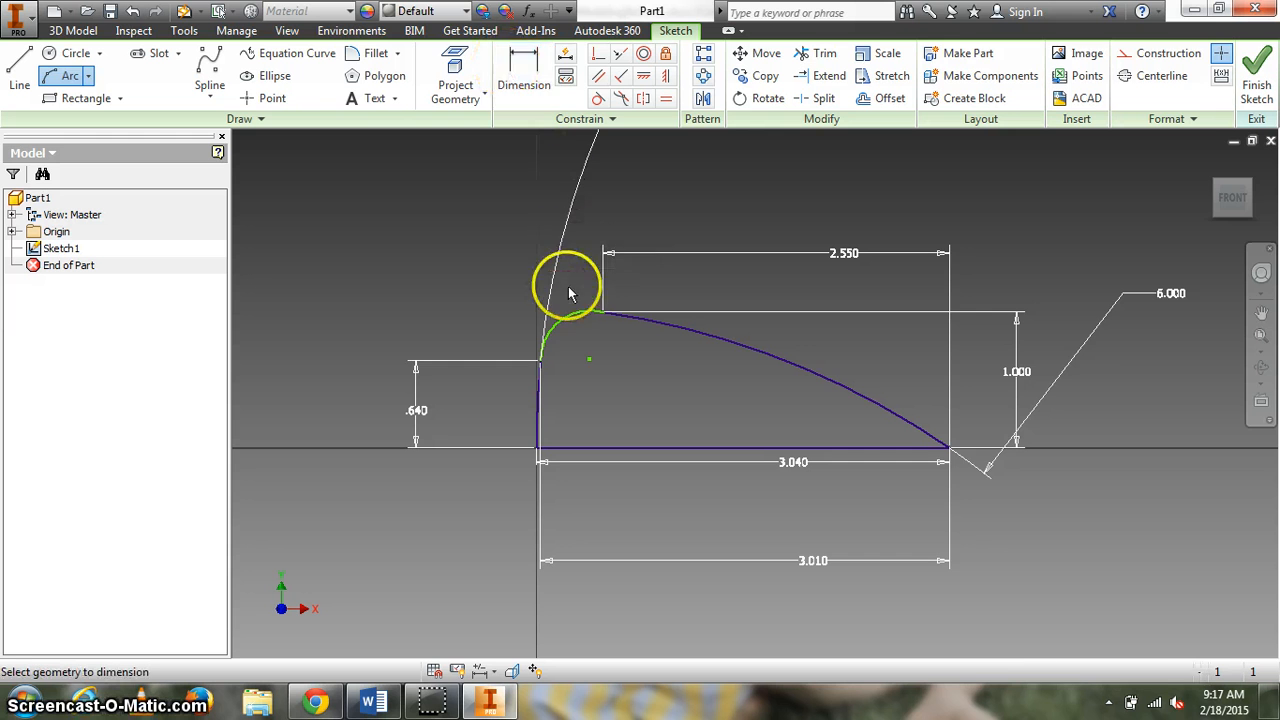
left_click(581, 316)
left_click(462, 265)
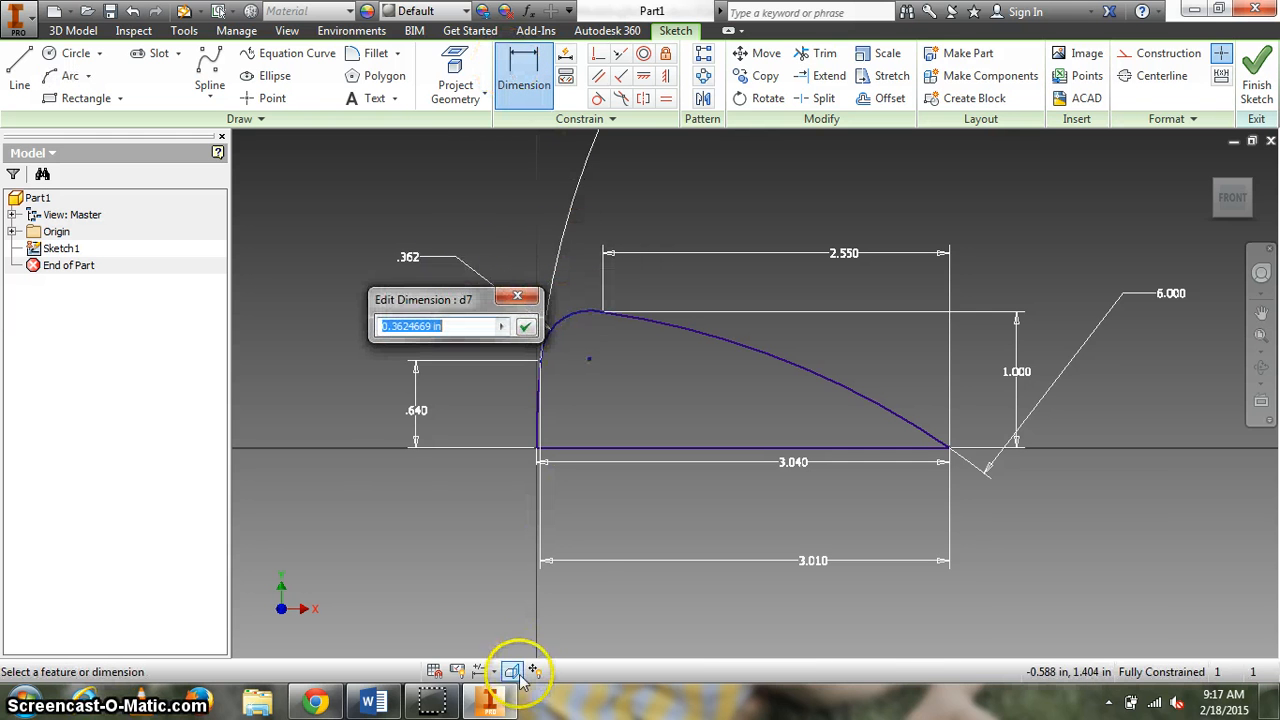
left_click(495, 703)
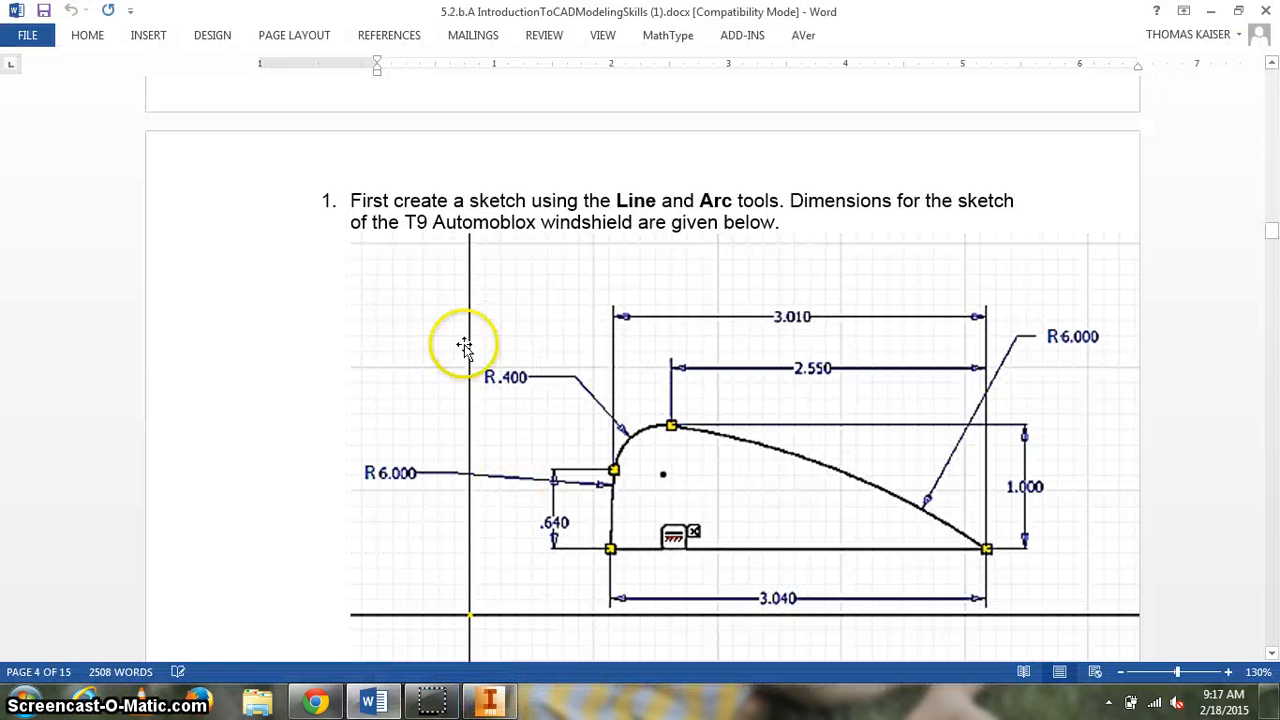
left_click(493, 703)
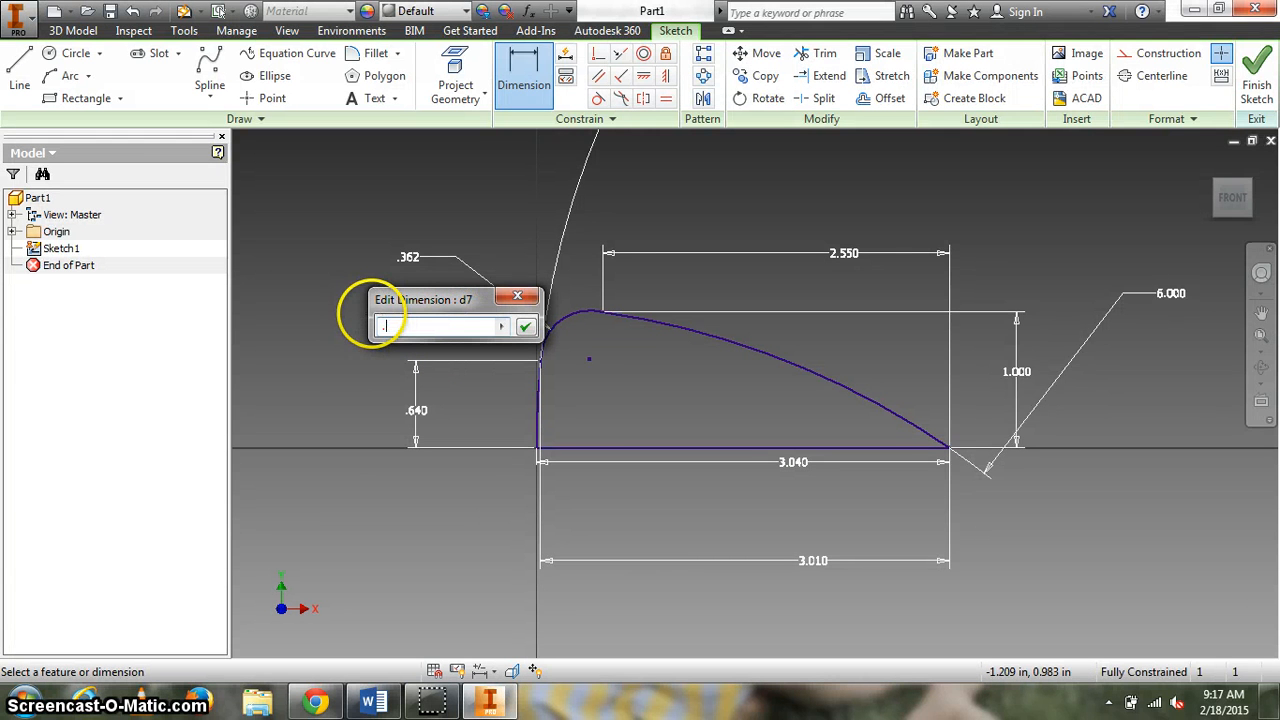
key("Return")
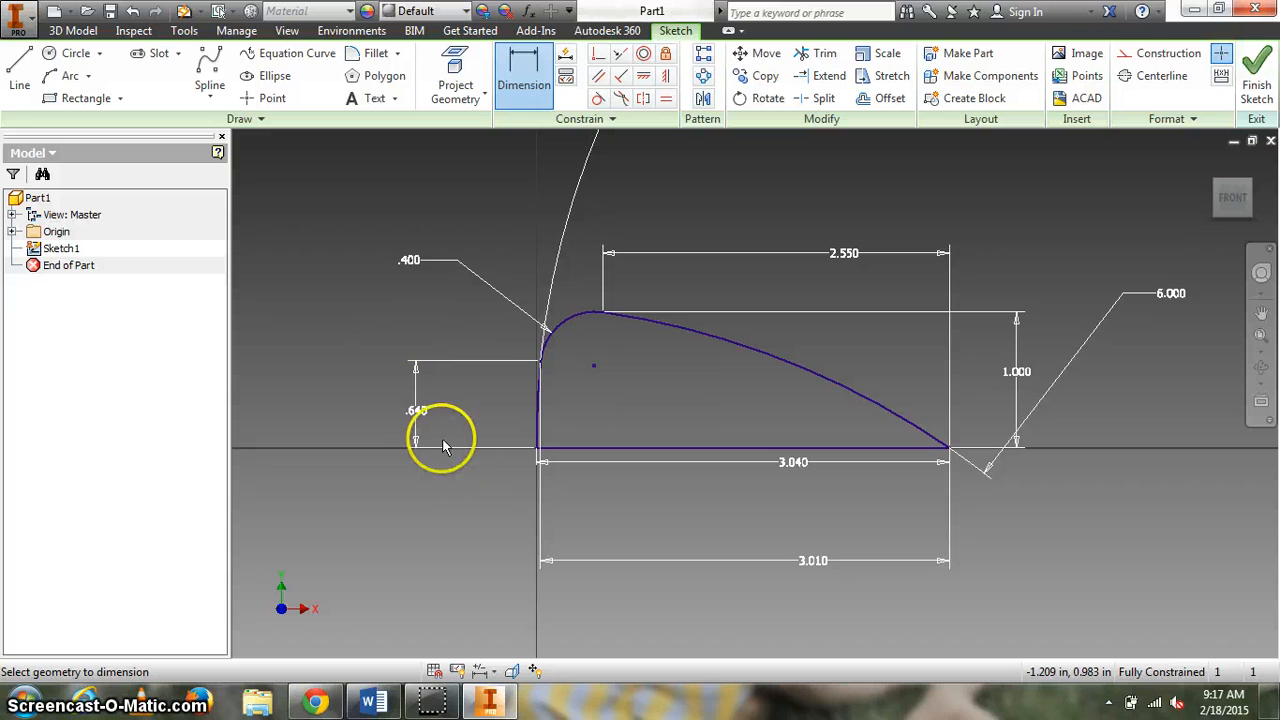
Inspect the closed windshield profile, read the Word worksheet's step 2 on changing the sketch constraints, and return to the Inventor sketch.
scroll(637, 334, "up", 5)
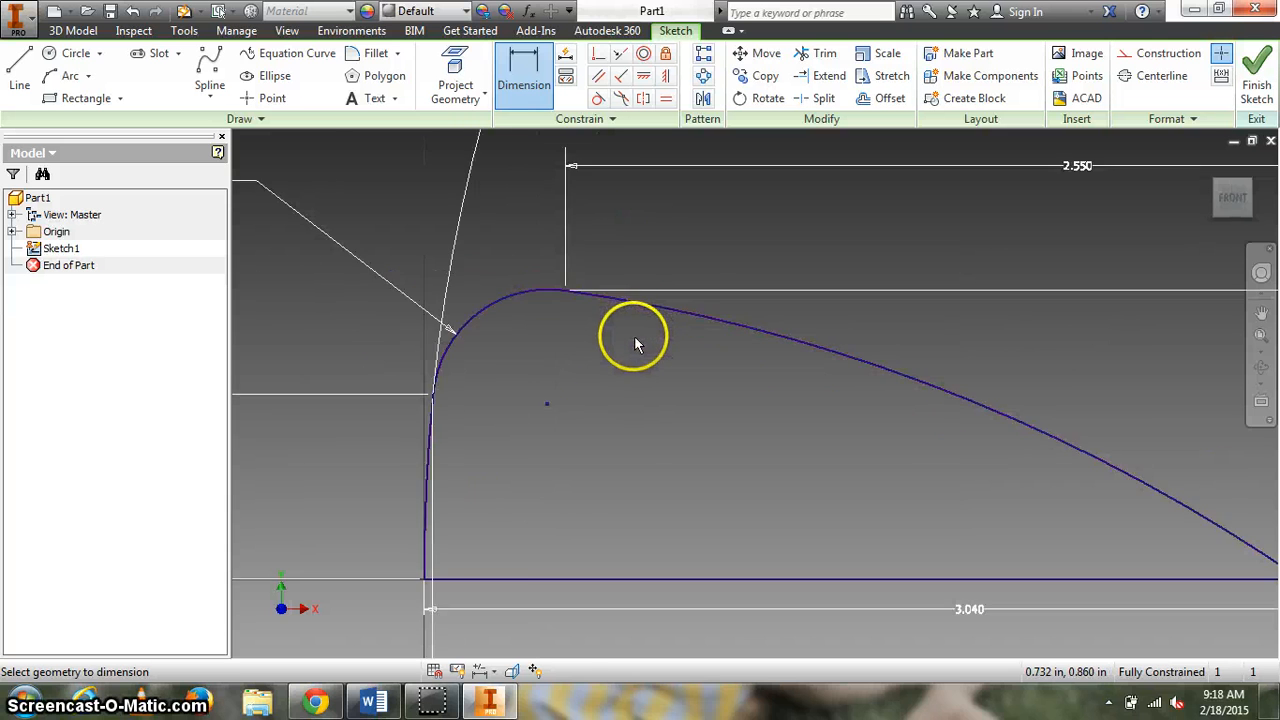
scroll(637, 345, "down", 8)
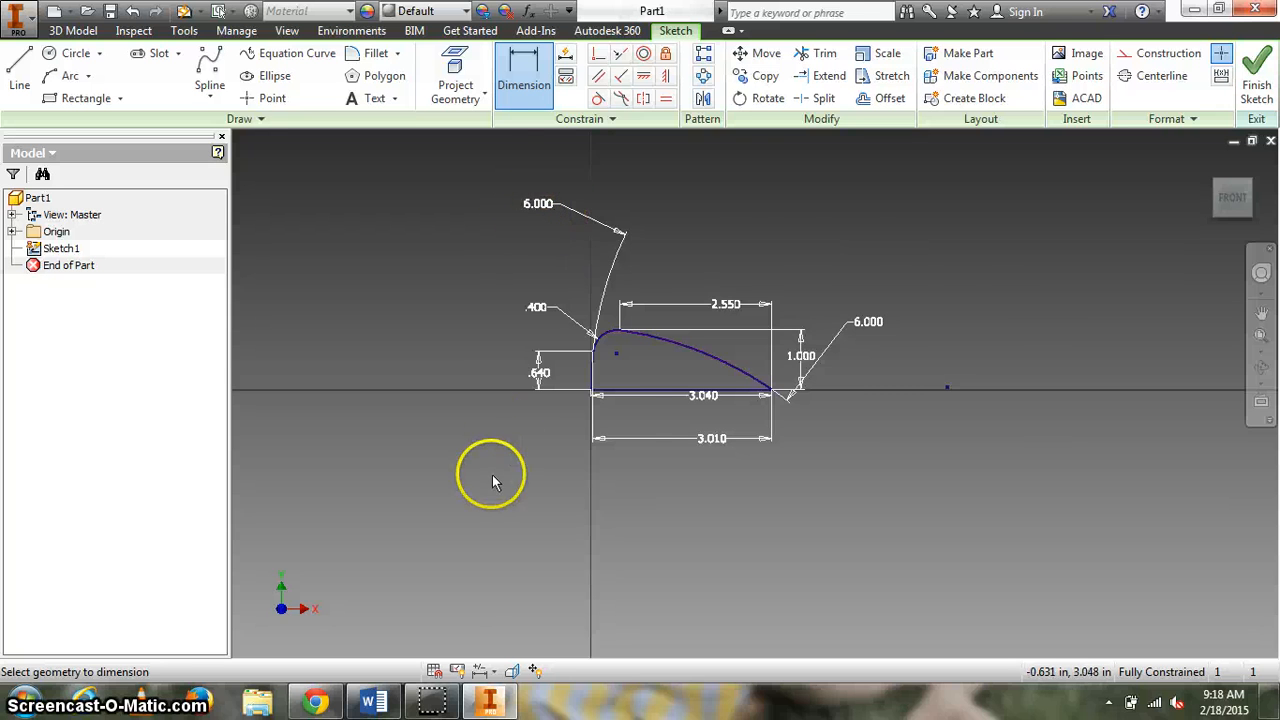
scroll(662, 419, "up", 3)
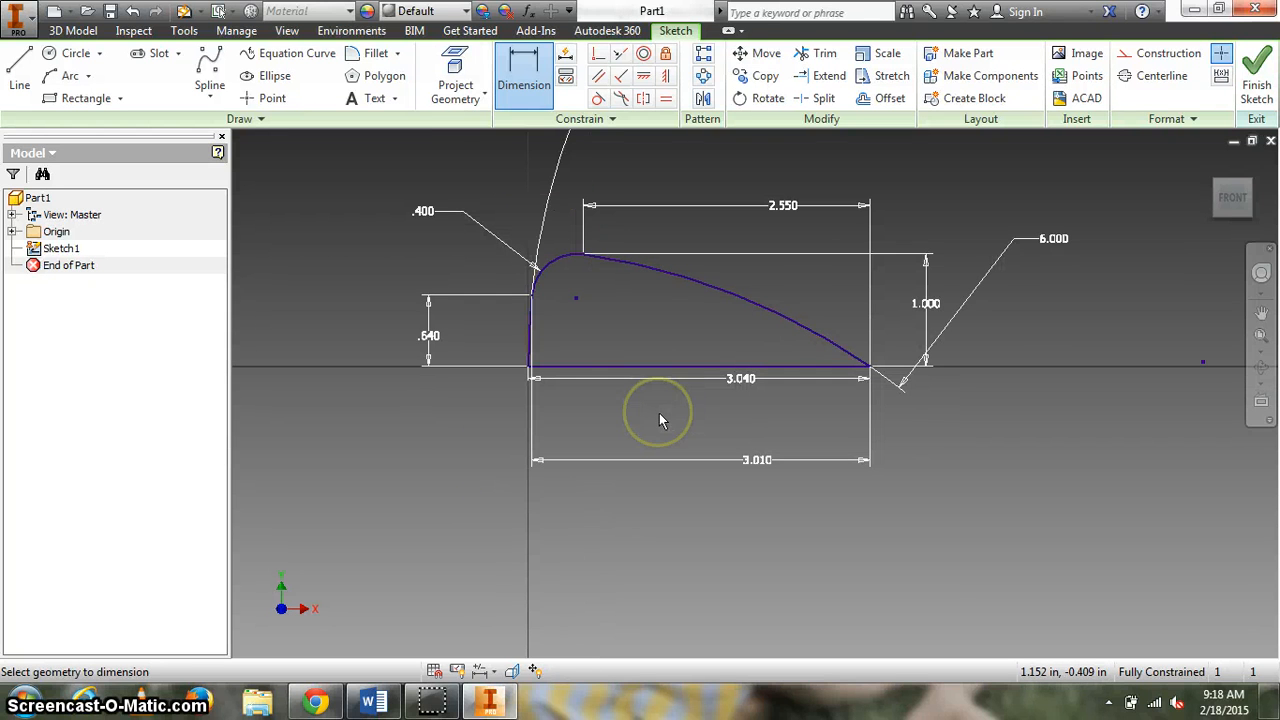
left_click(375, 702)
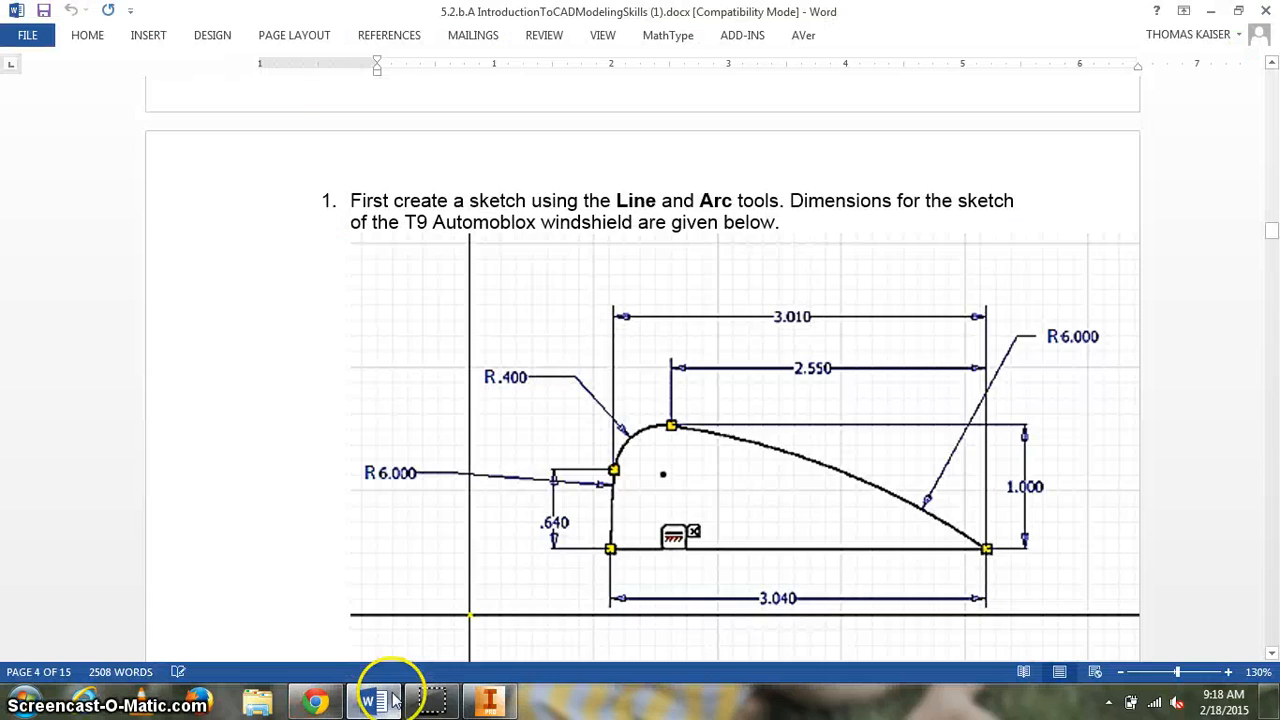
scroll(543, 470, "down", 7)
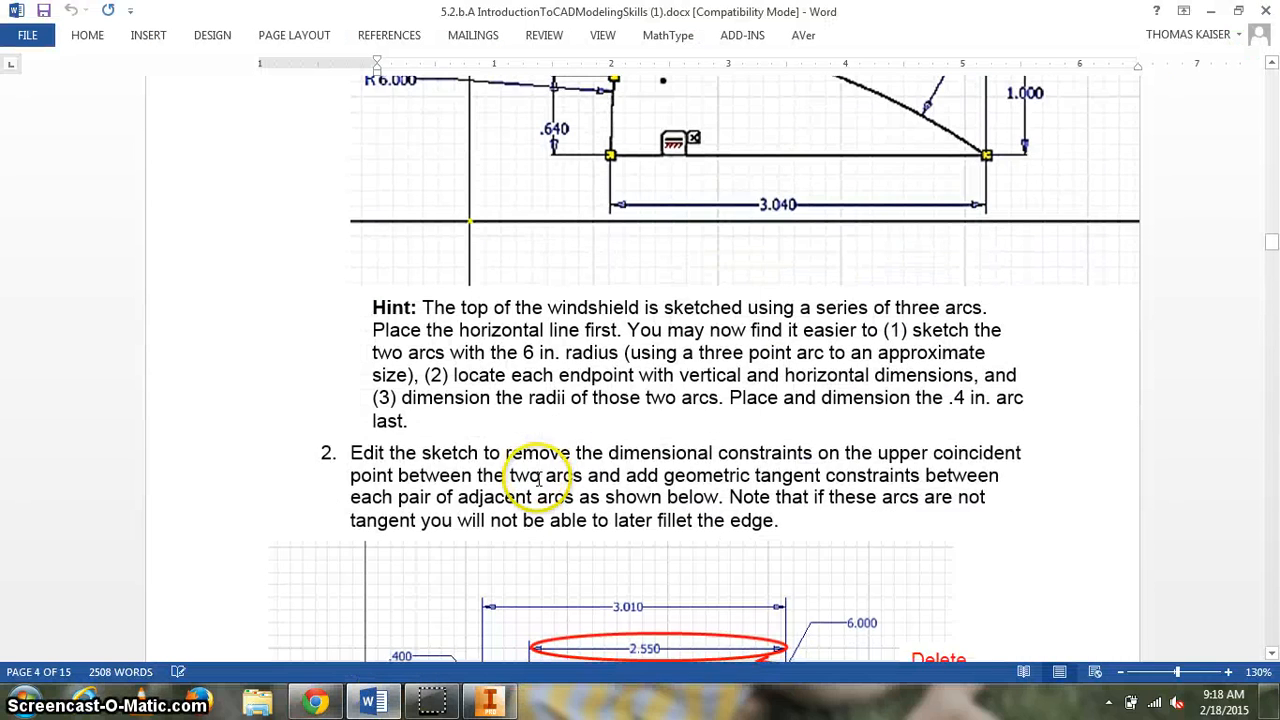
scroll(655, 415, "down", 5)
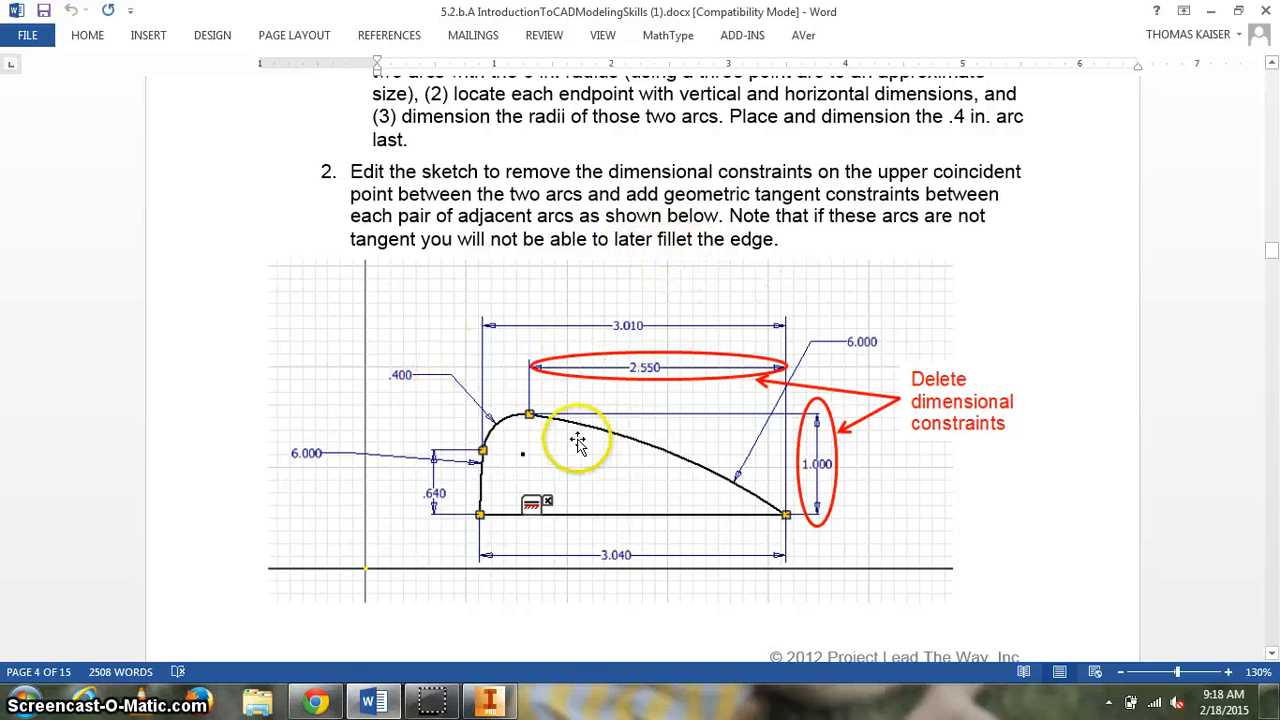
scroll(578, 436, "down", 3)
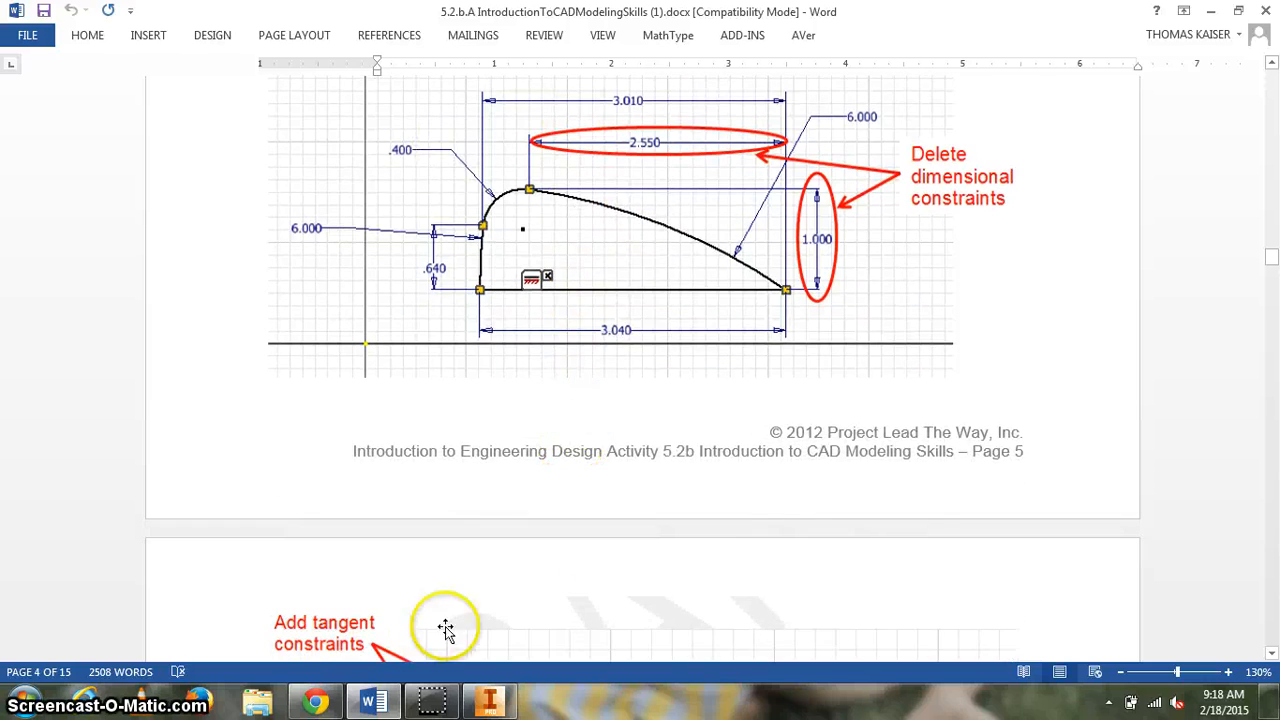
left_click(487, 703)
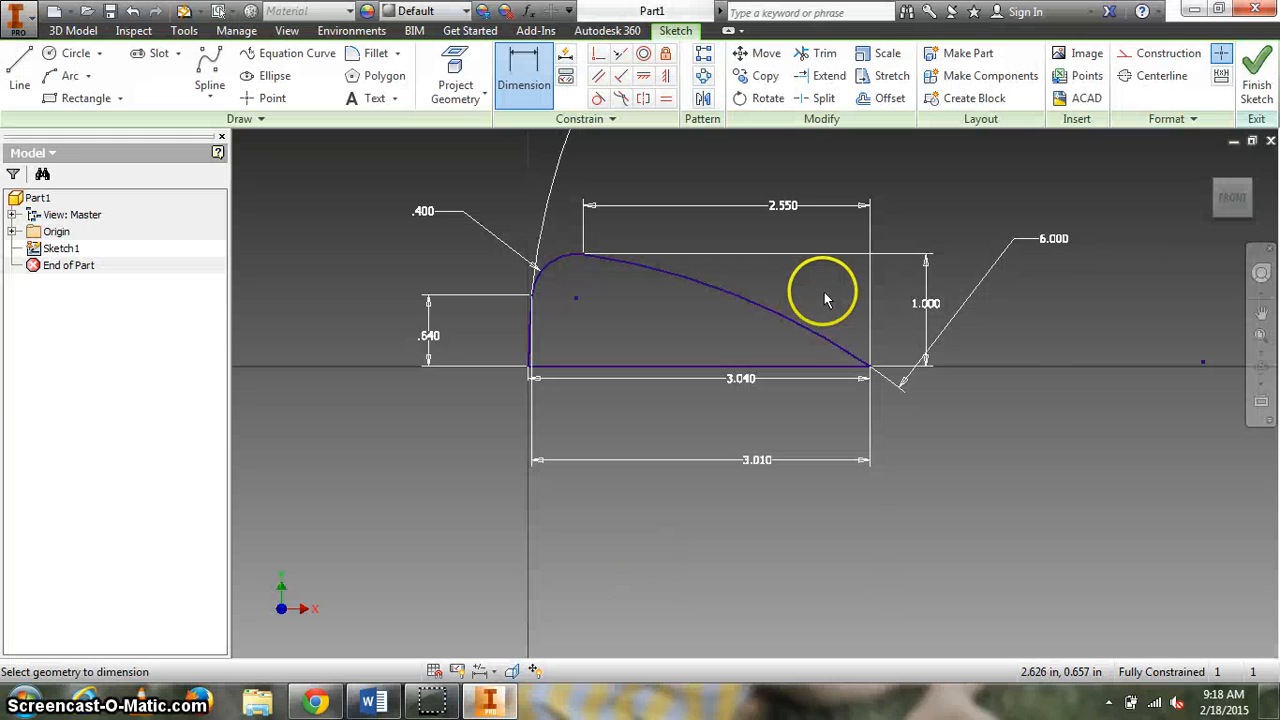
Delete the 1.000 vertical and 2.550 horizontal dimensions locating the profile's upper point.
double_click(922, 311)
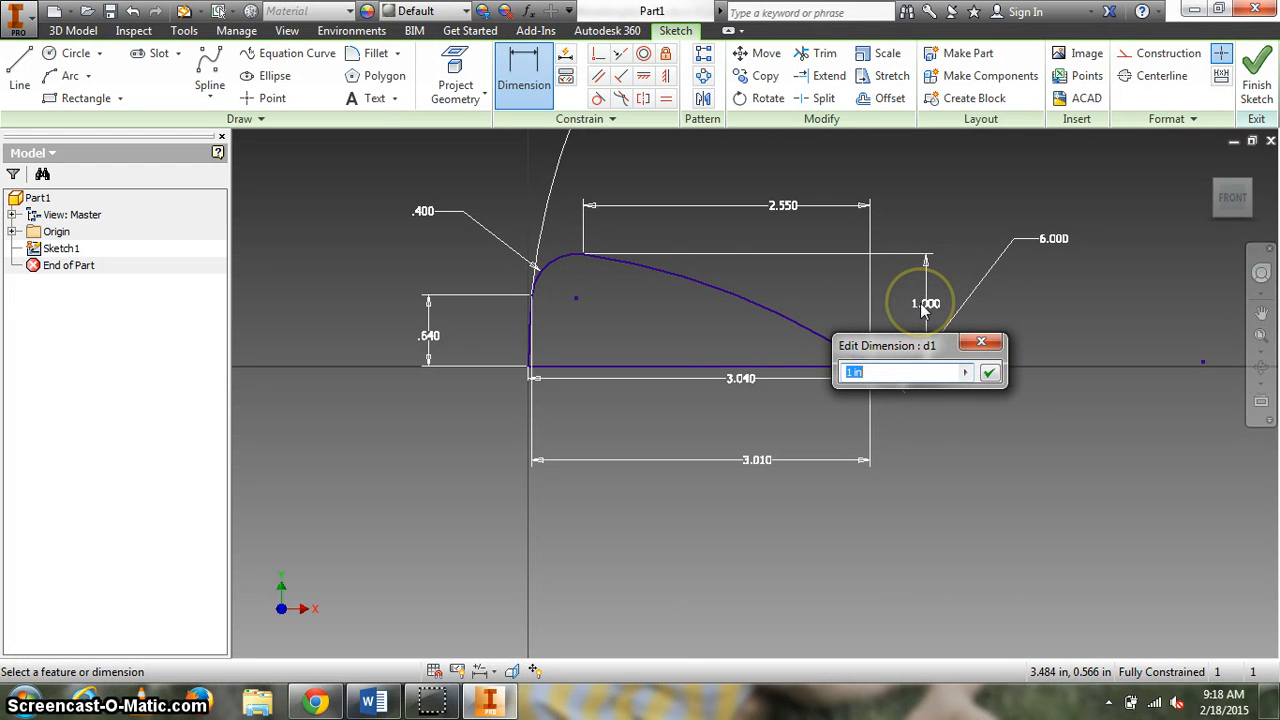
left_click(981, 342)
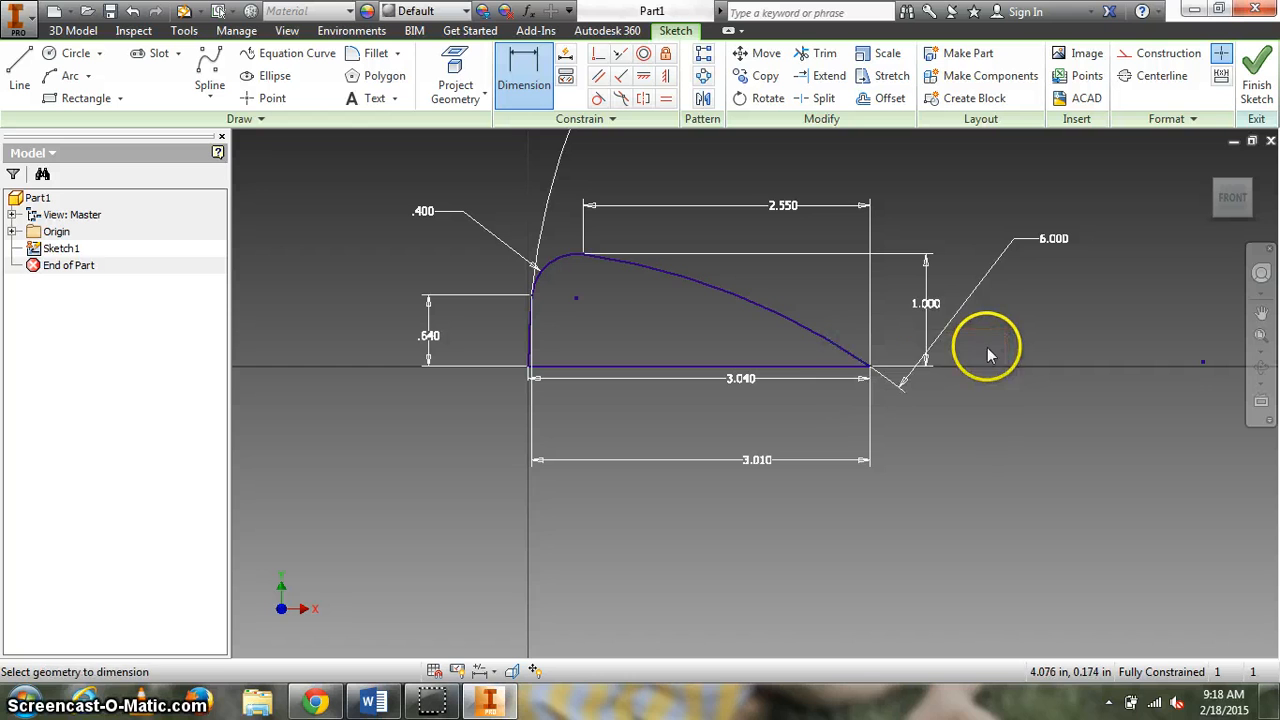
key("Escape")
left_click(926, 305)
key("Delete")
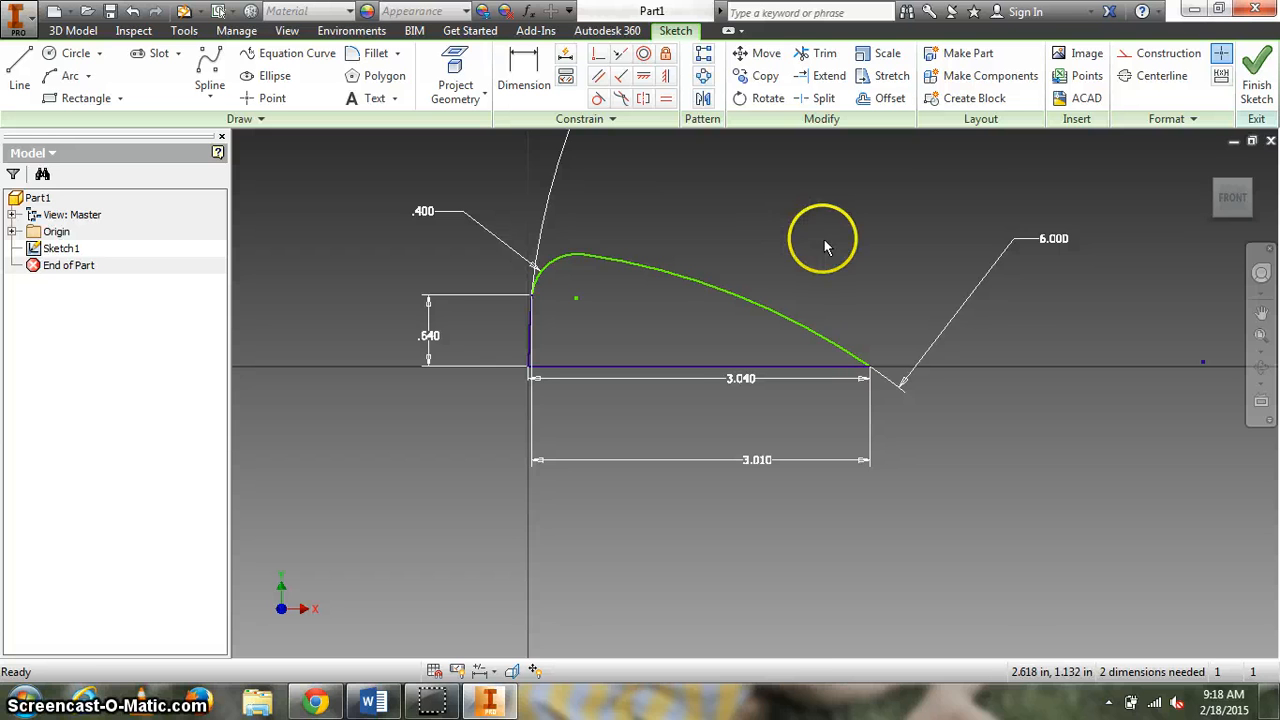
Check the tangent locations in the Word worksheet, then make the small .400 arc tangent to both the long upper arc and the left arc.
left_click(487, 703)
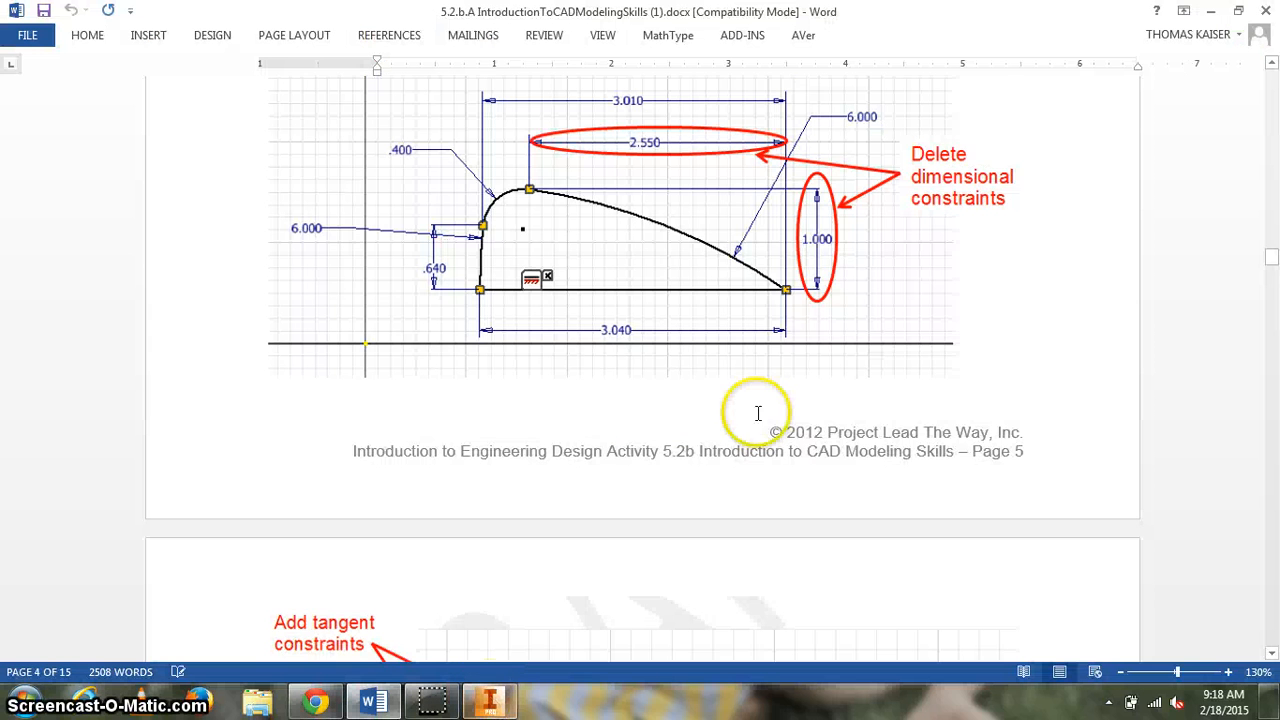
scroll(743, 414, "down", 8)
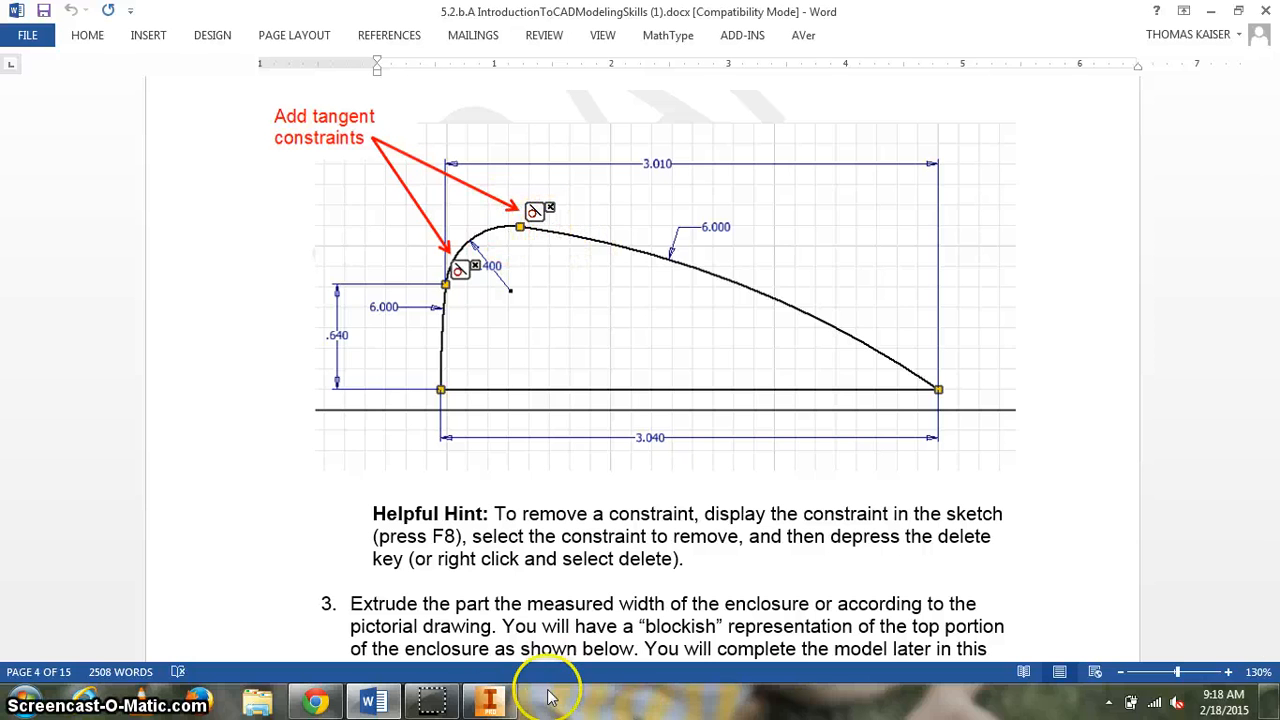
left_click(490, 703)
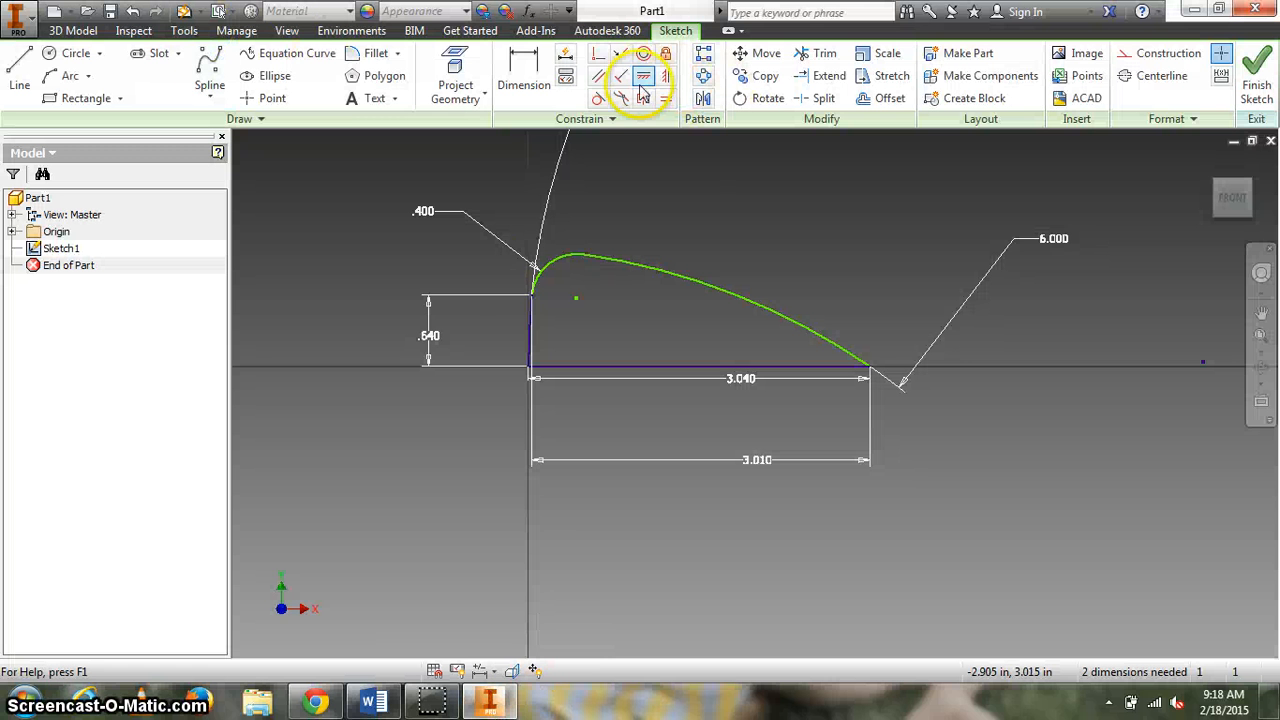
left_click(607, 99)
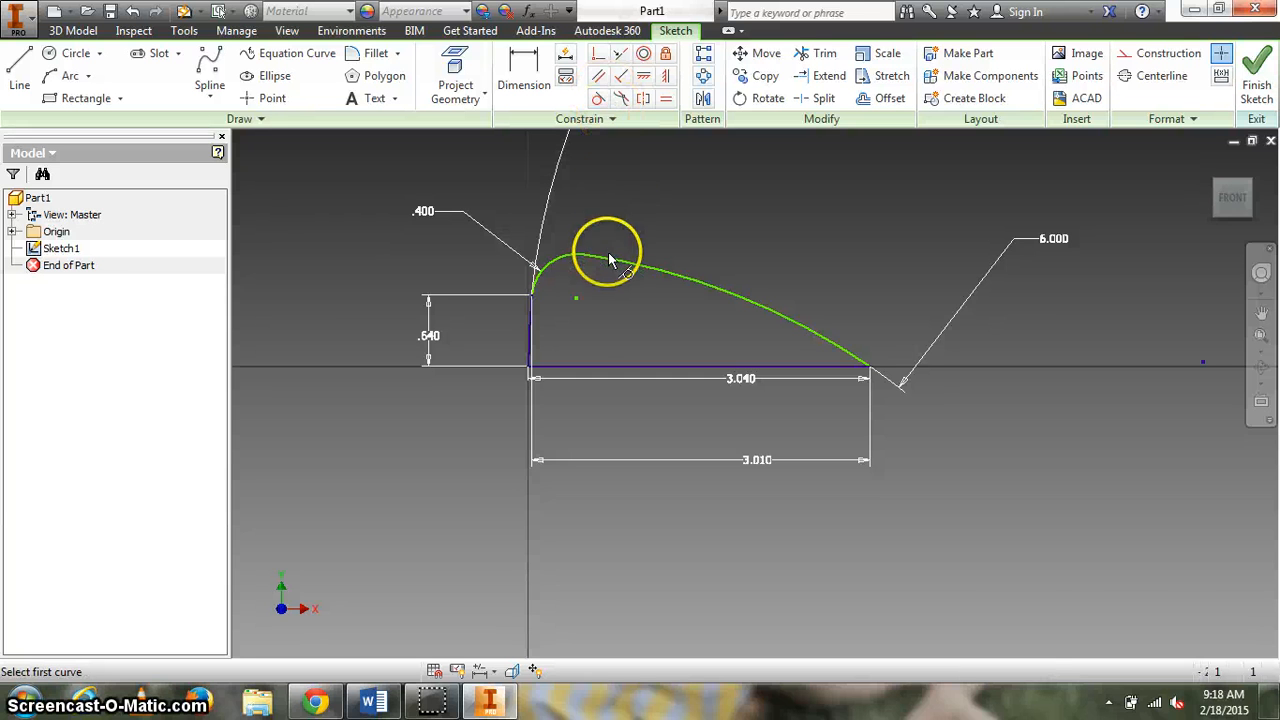
left_click(609, 260)
left_click(562, 257)
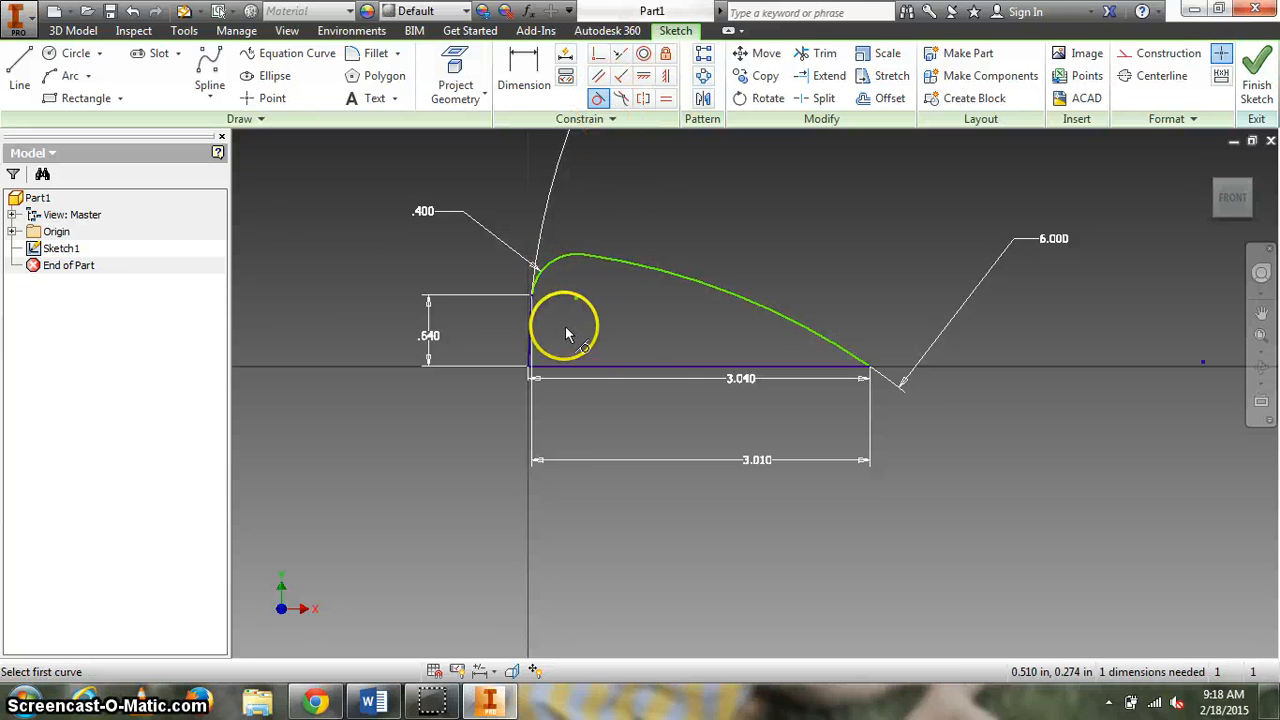
left_click(548, 266)
left_click(531, 332)
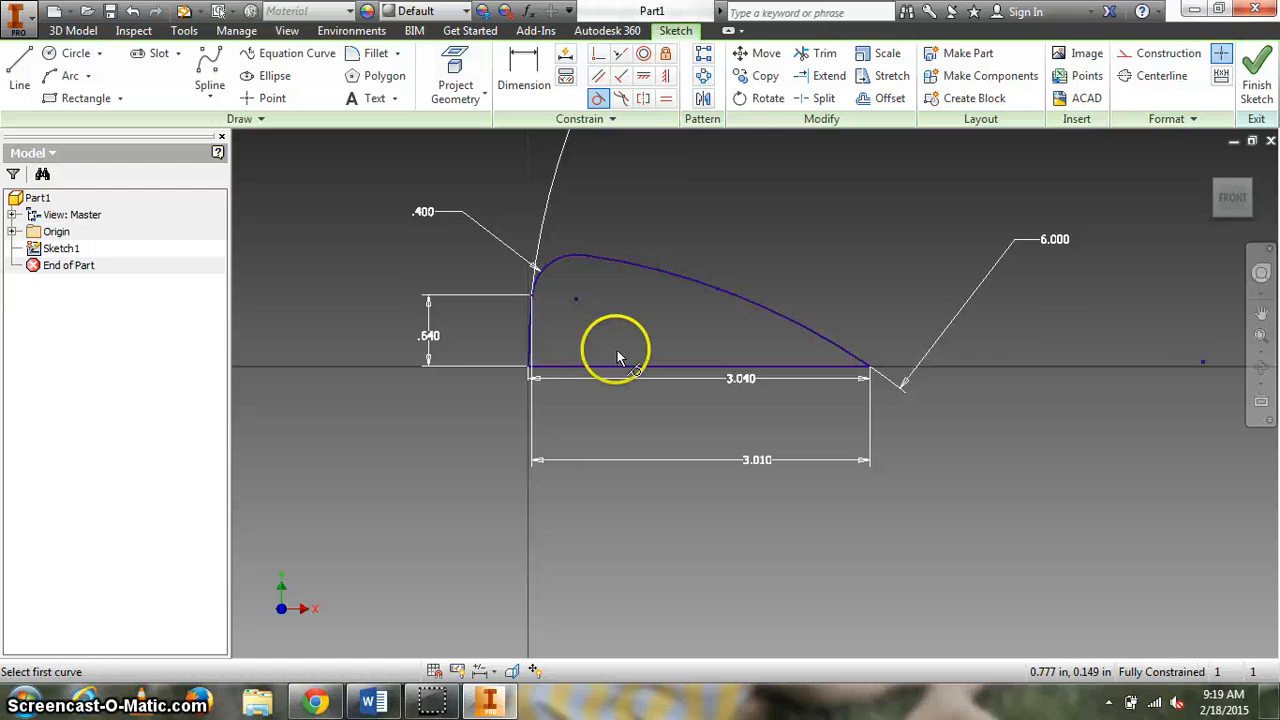
Show all constraints of the windshield sketch and compare the tangent symbols with the Word worksheet's drawing.
left_click(57, 250)
right_click(57, 250)
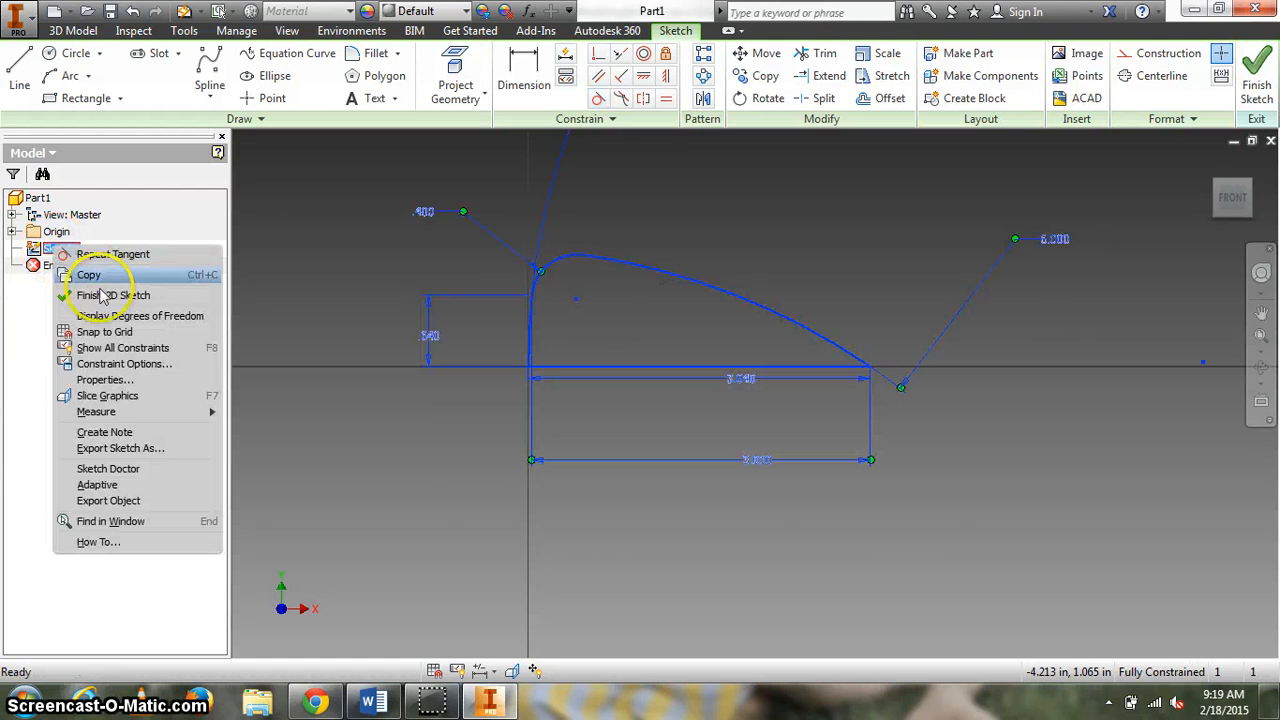
left_click(140, 349)
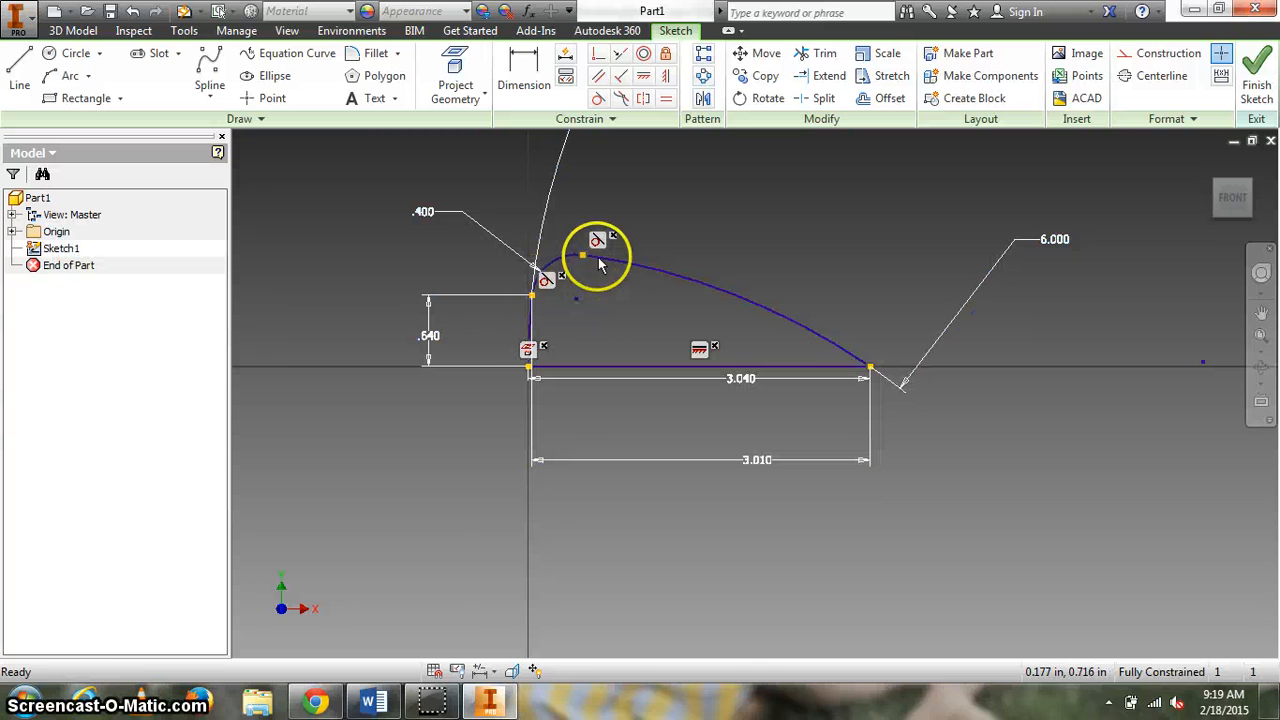
left_click(490, 698)
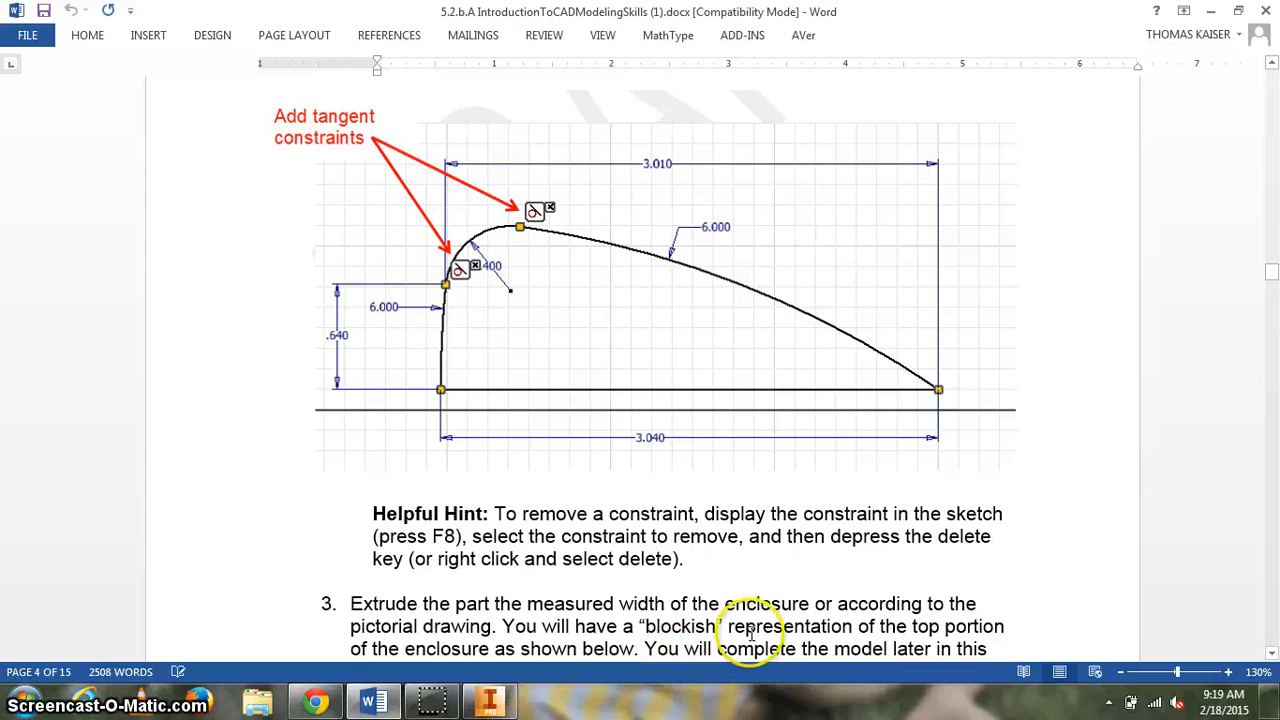
left_click(378, 700)
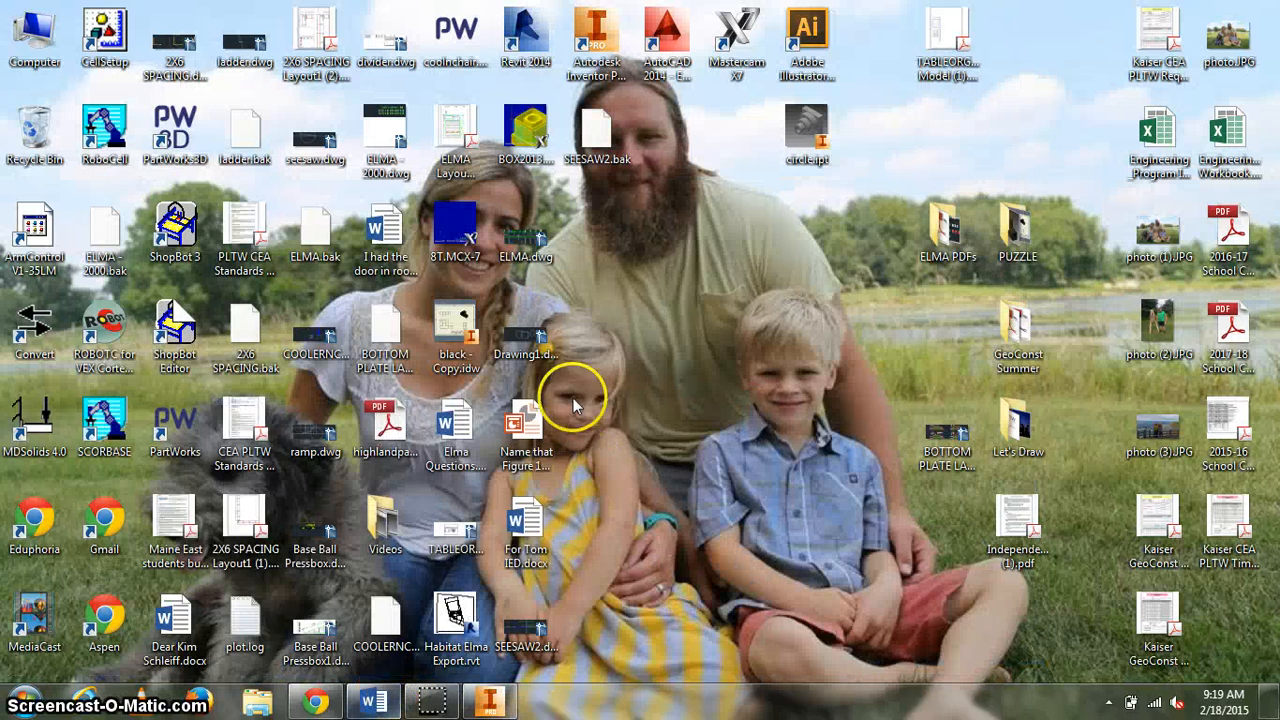
left_click(490, 700)
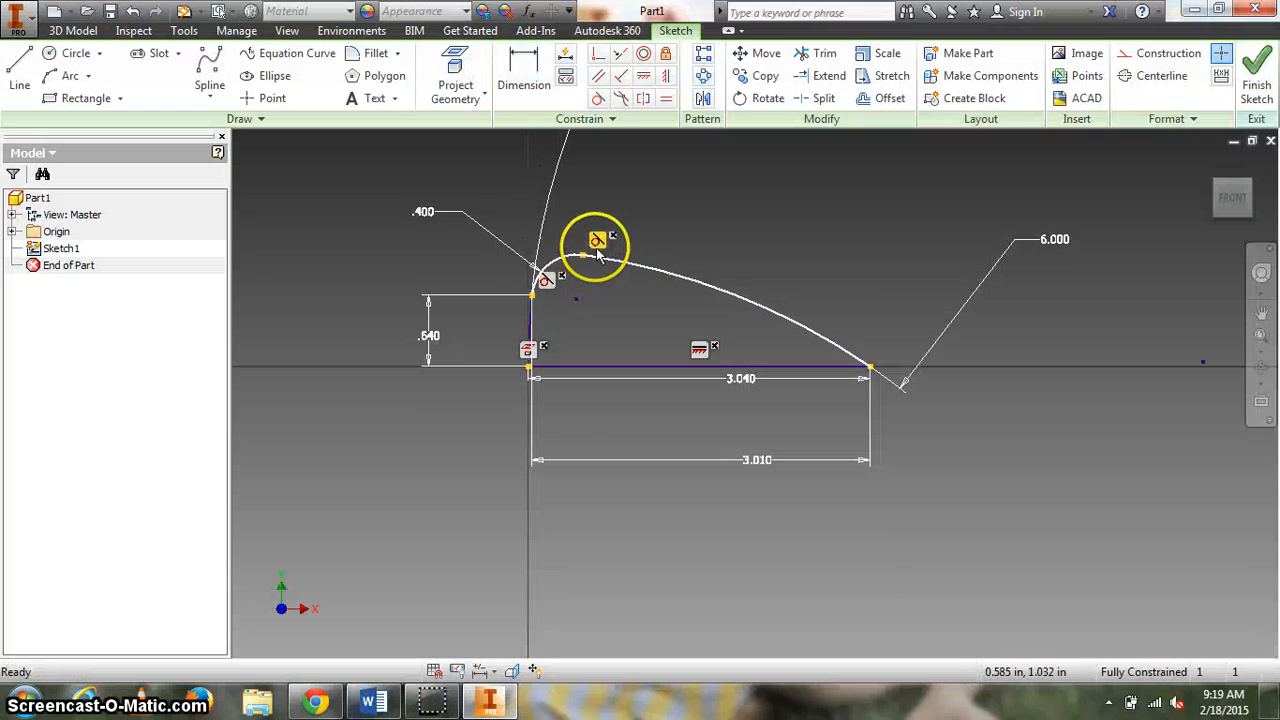
Switch to the Word worksheet, review step 2, and read steps 3 and 4 for the windshield's extrusion width and file name.
left_click(385, 703)
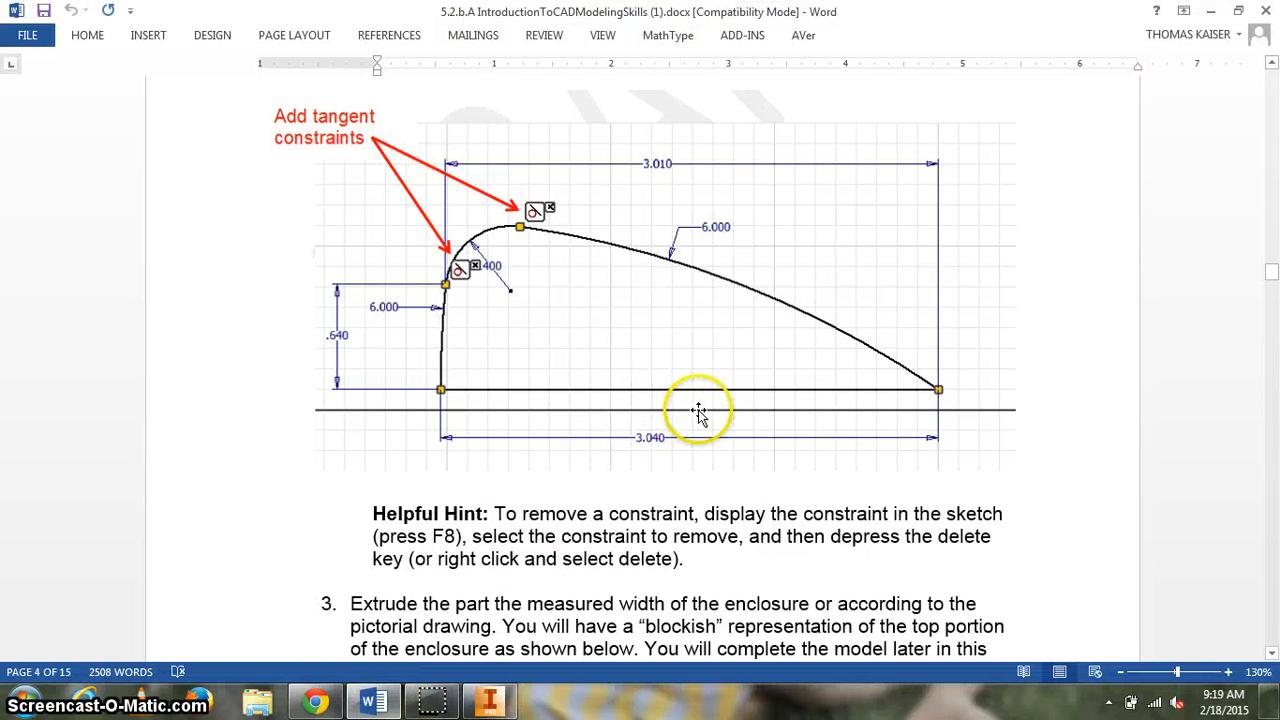
scroll(698, 410, "up", 8)
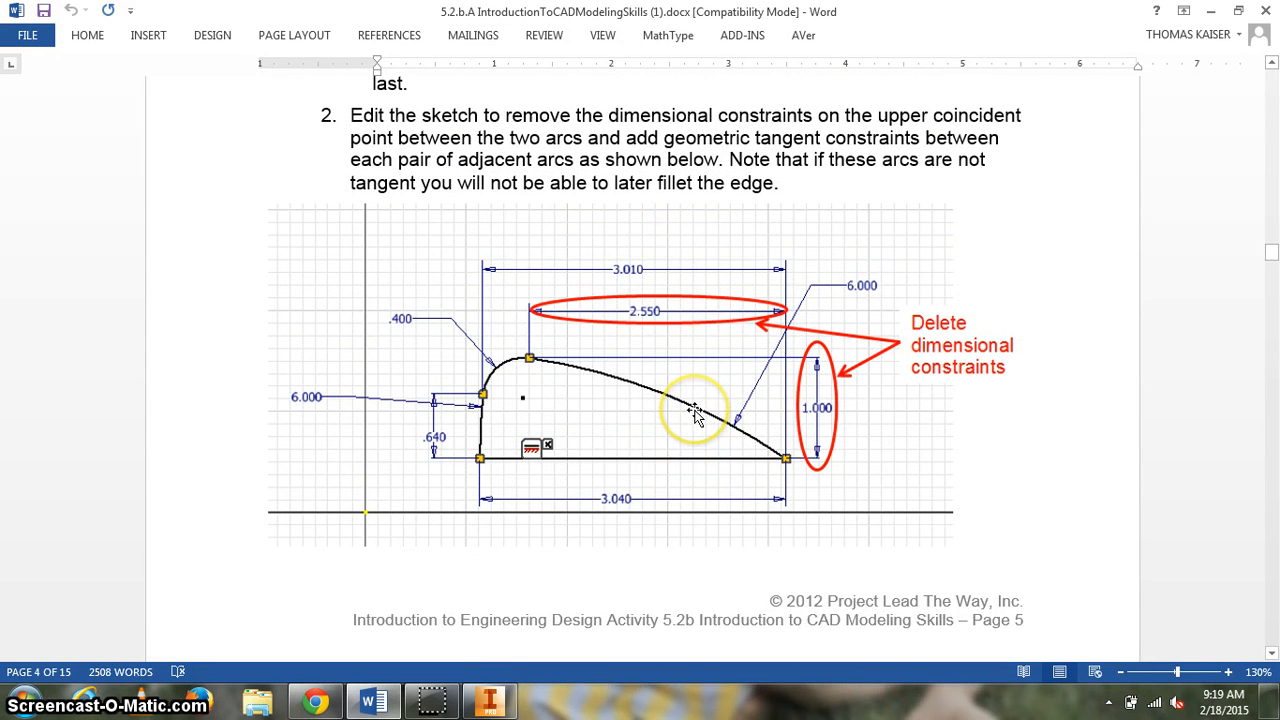
scroll(694, 415, "down", 10)
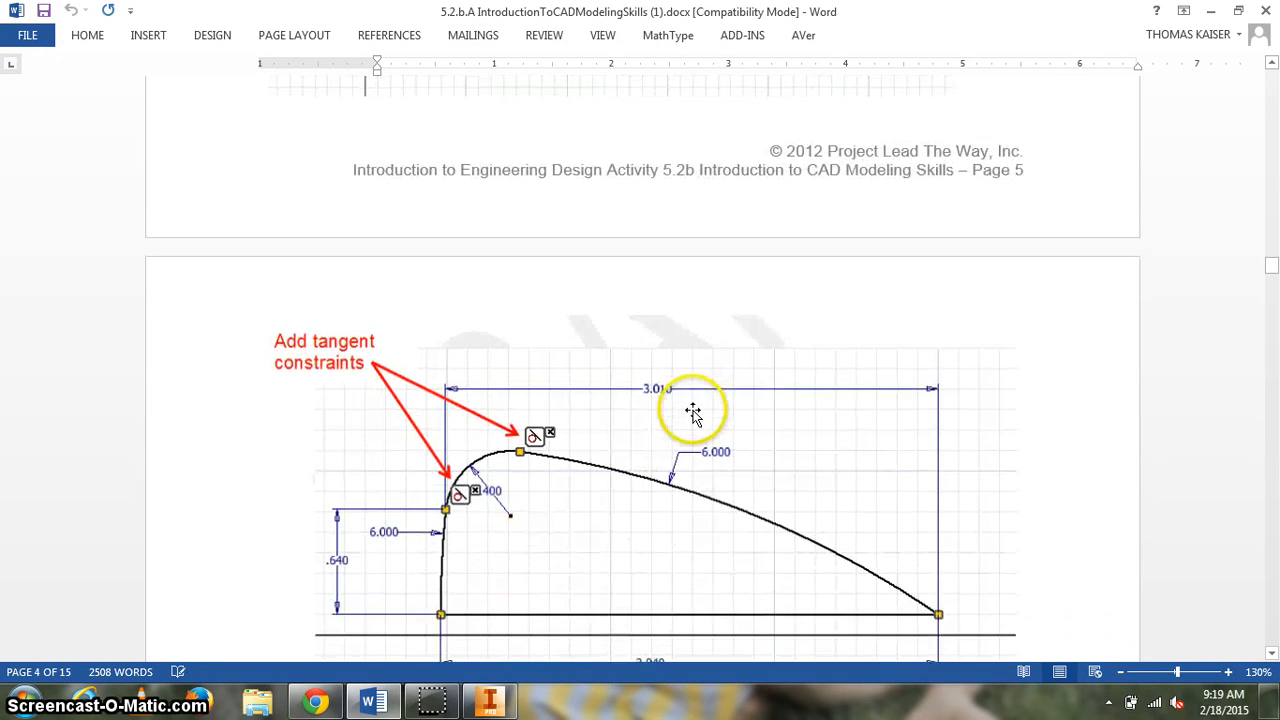
scroll(694, 415, "down", 3)
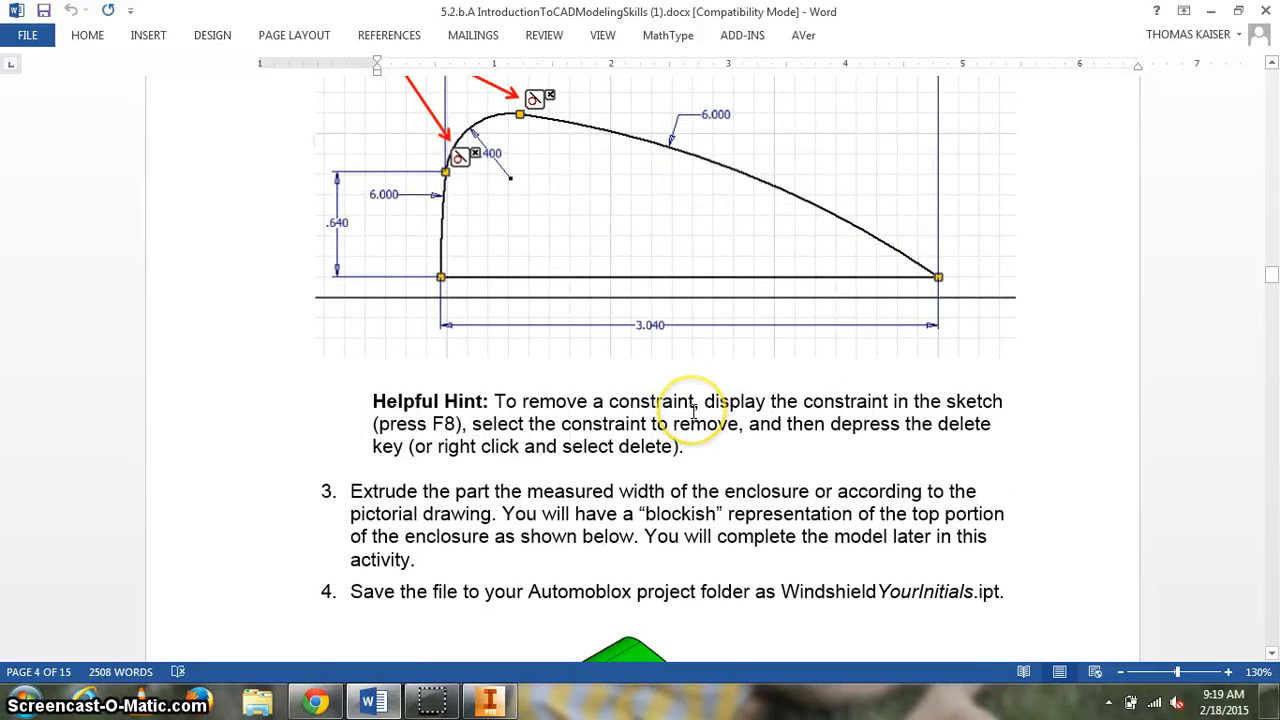
scroll(694, 410, "down", 5)
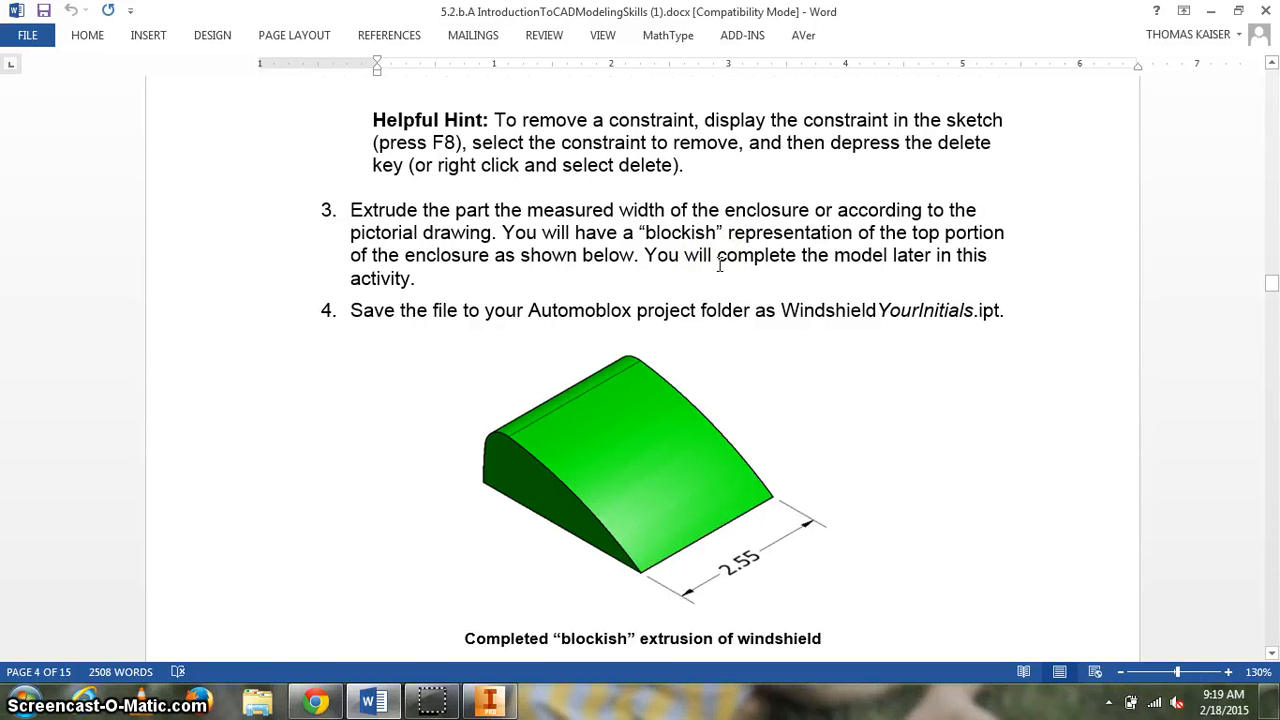
scroll(717, 262, "down", 1)
scroll(722, 272, "down", 1)
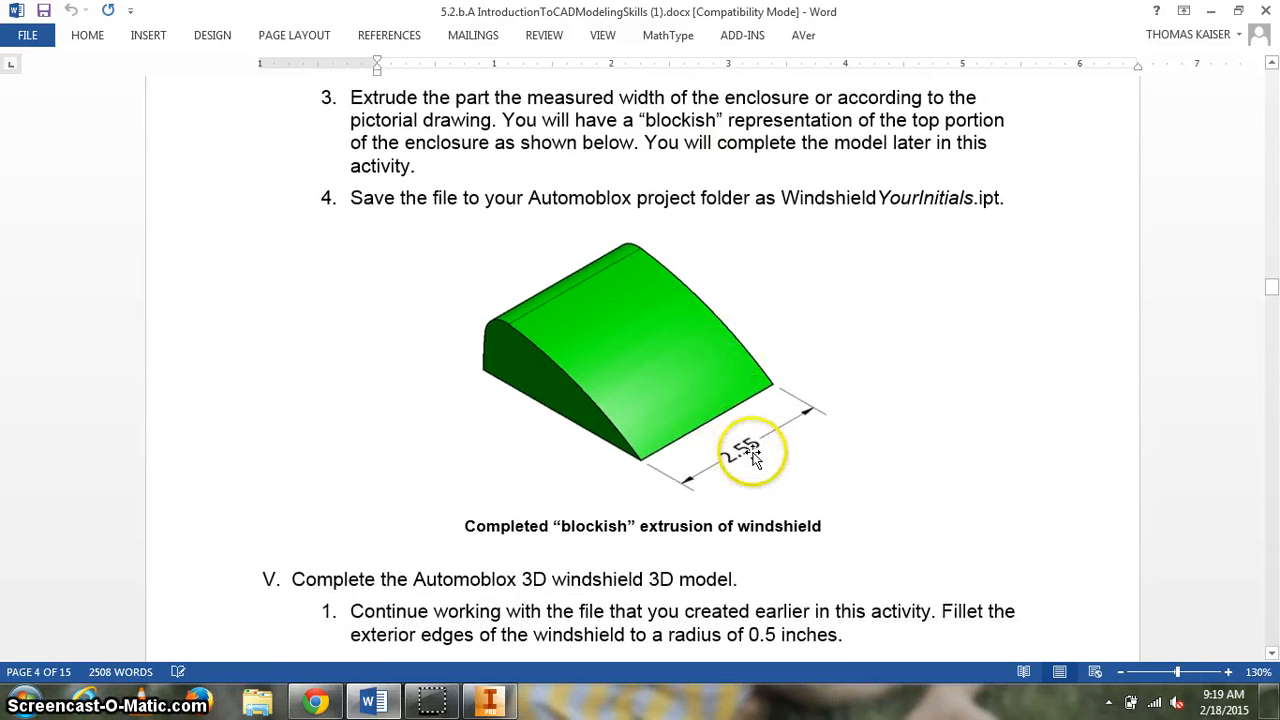